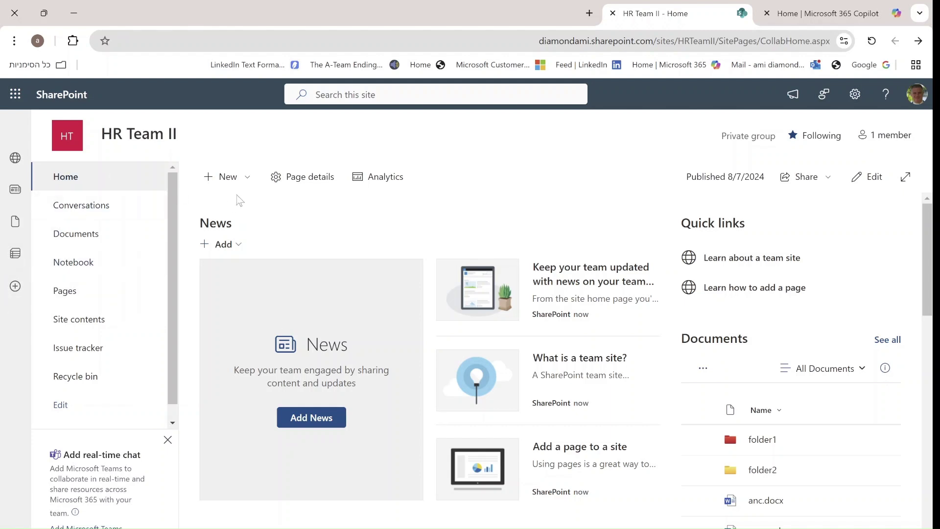
Step: Create a blank Form list named Form12 on the HR Team II site
{"action": "left_click", "coordinate": [252, 185]}
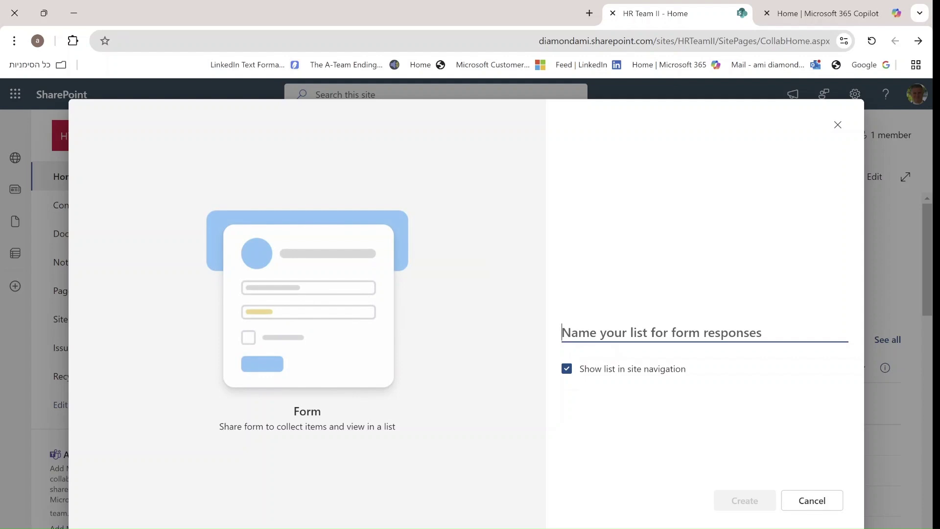
{"action": "type", "text": "Fo"}
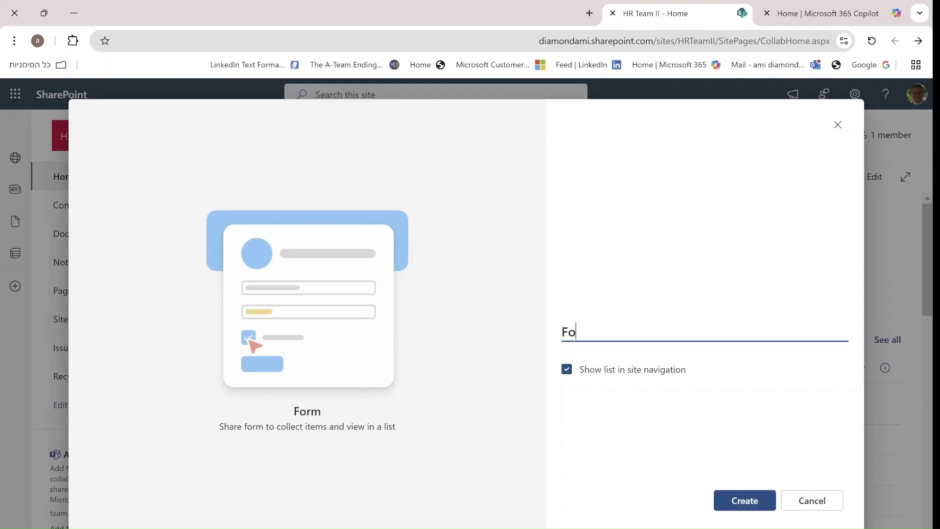
{"action": "type", "text": "rm12"}
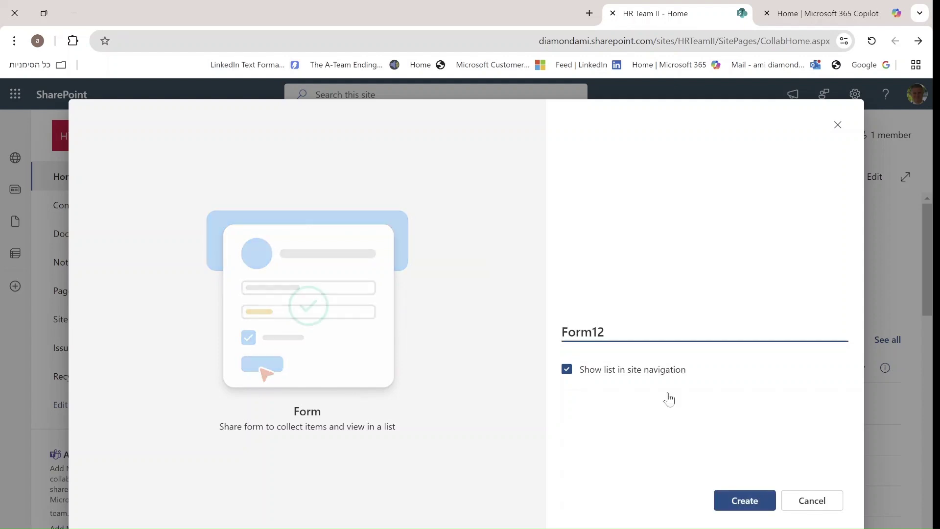
{"action": "left_click", "coordinate": [745, 501]}
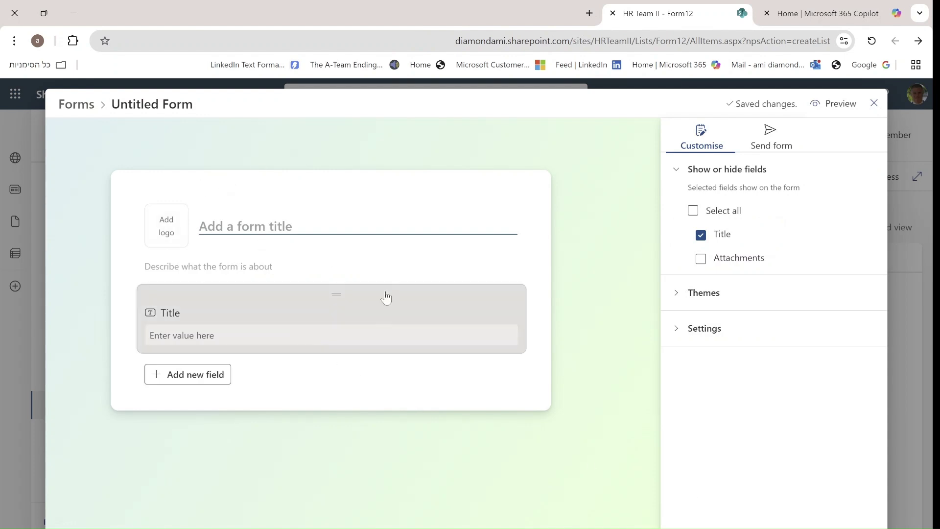
Step: Add a Choice field titled Status to the Form12 form
{"action": "left_click", "coordinate": [204, 384]}
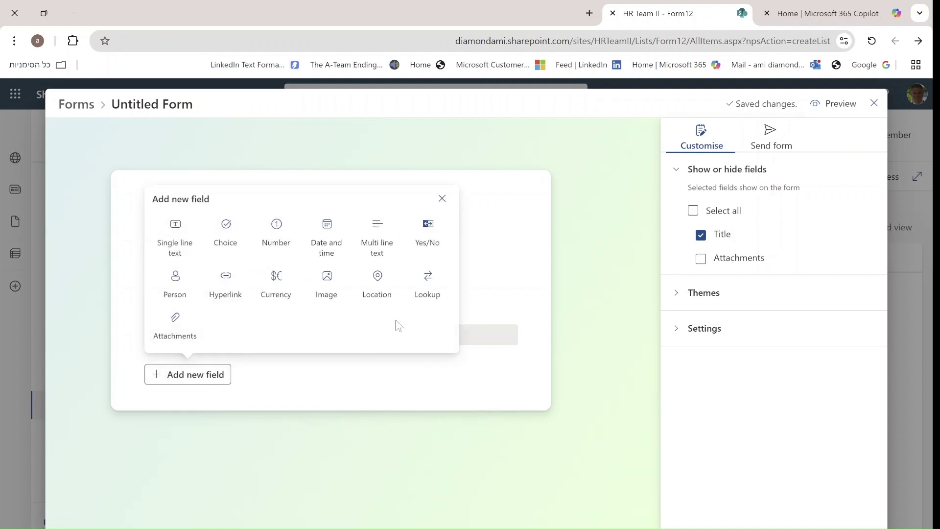
{"action": "left_click", "coordinate": [226, 230]}
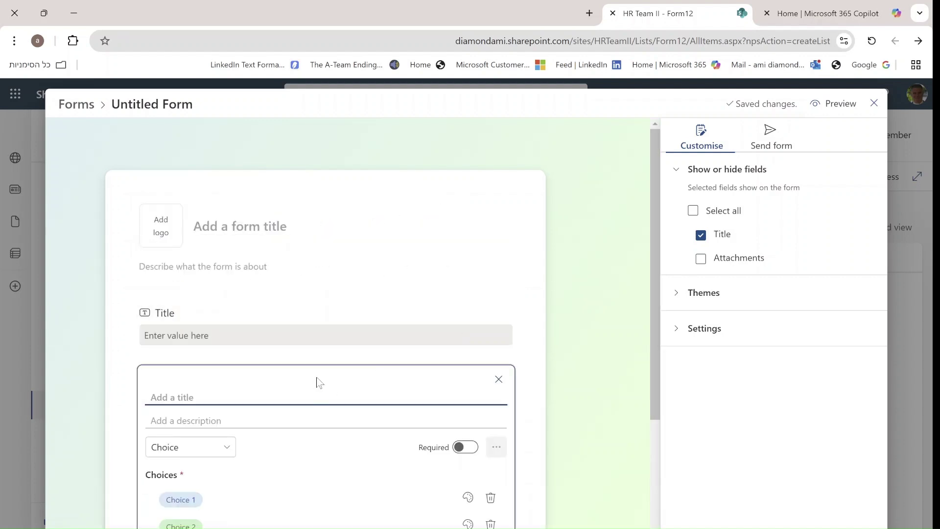
{"action": "type", "text": "Status"}
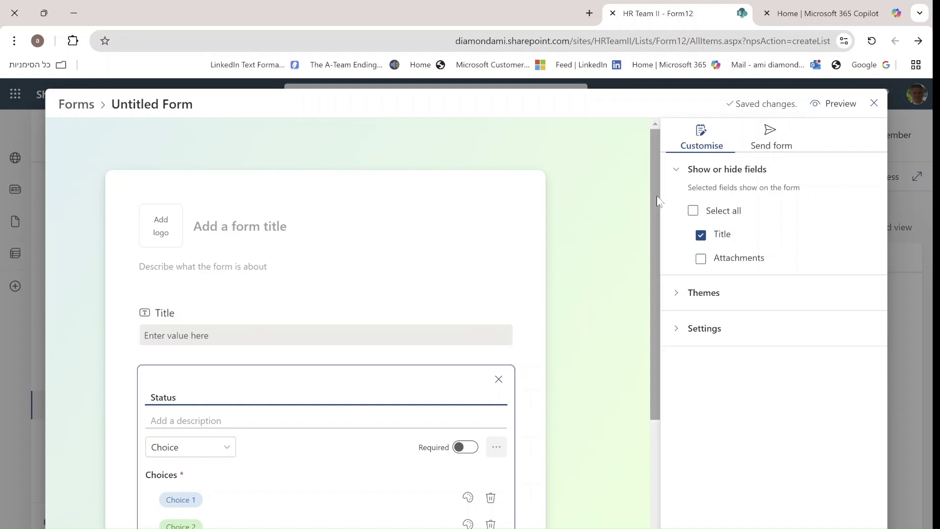
{"action": "left_click_drag", "start_coordinate": [657, 201], "coordinate": [666, 274]}
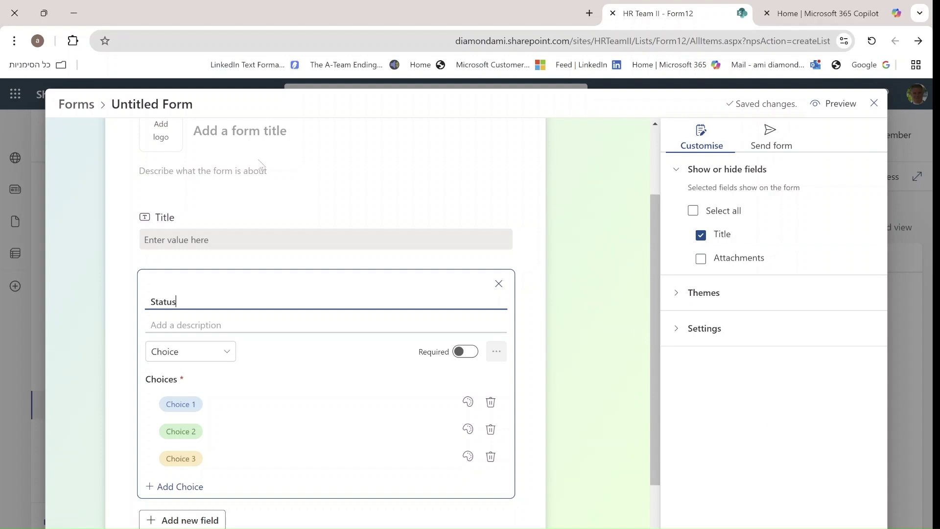
Step: Give the form the title 'Fomr12'
{"action": "left_click", "coordinate": [250, 137]}
{"action": "type", "text": "Fro"}
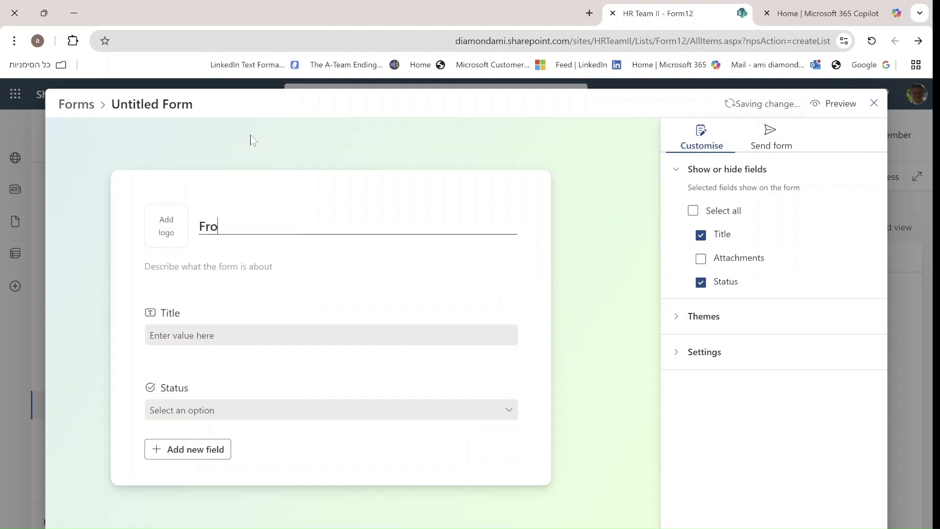
{"action": "type", "text": "m12"}
{"action": "key", "text": "BackSpace"}
{"action": "key", "text": "BackSpace"}
{"action": "key", "text": "BackSpace"}
{"action": "key", "text": "BackSpace"}
{"action": "key", "text": "BackSpace"}
{"action": "type", "text": "omr12"}
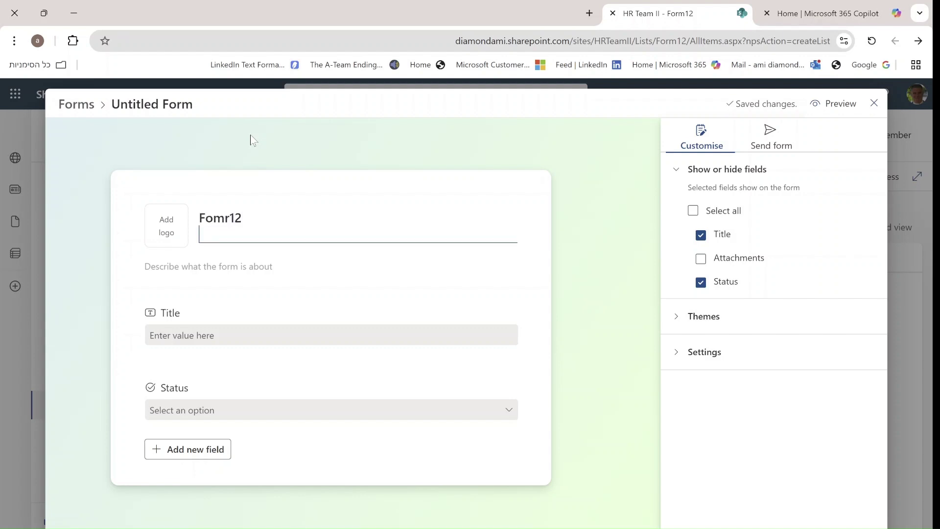
Step: Leave the form editor and start a new list from the HR Team II home page
{"action": "left_click", "coordinate": [874, 113]}
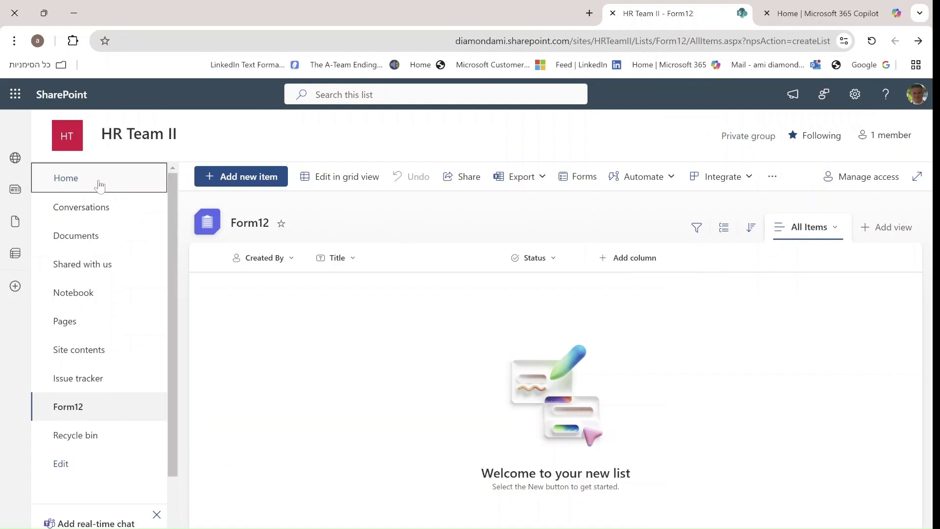
{"action": "left_click", "coordinate": [100, 179]}
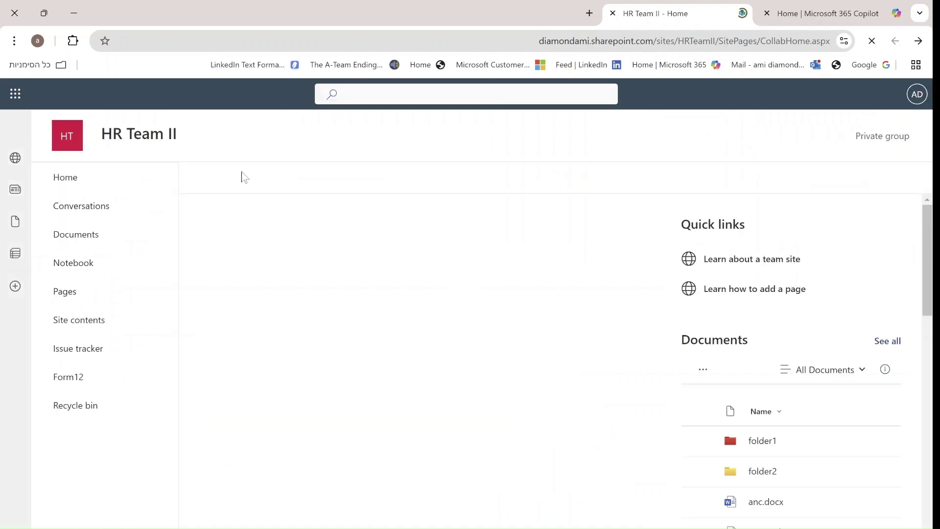
{"action": "left_click", "coordinate": [246, 181]}
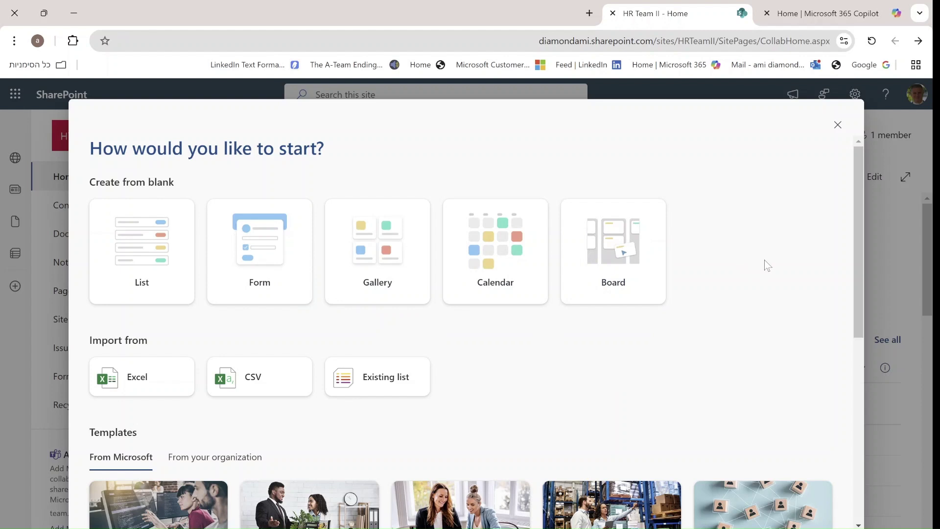
{"action": "mouse_move", "coordinate": [119, 267]}
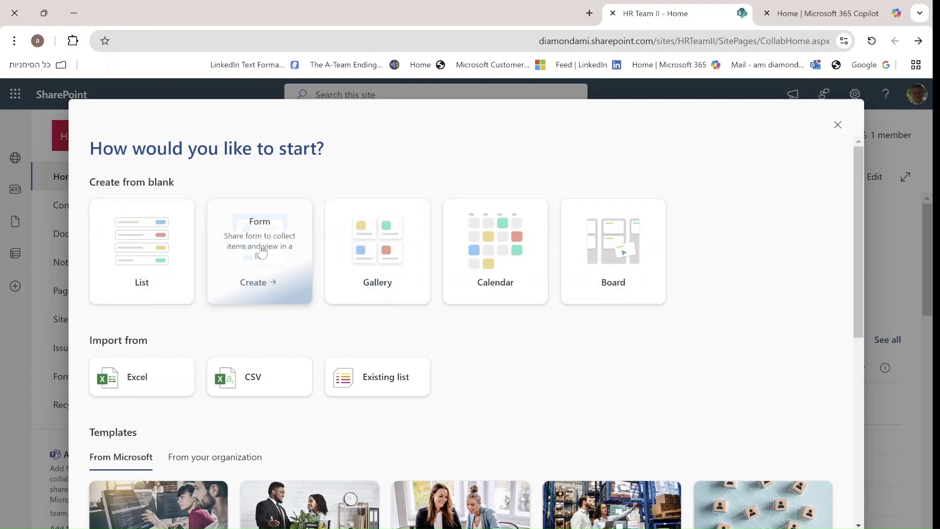
{"action": "mouse_move", "coordinate": [386, 260]}
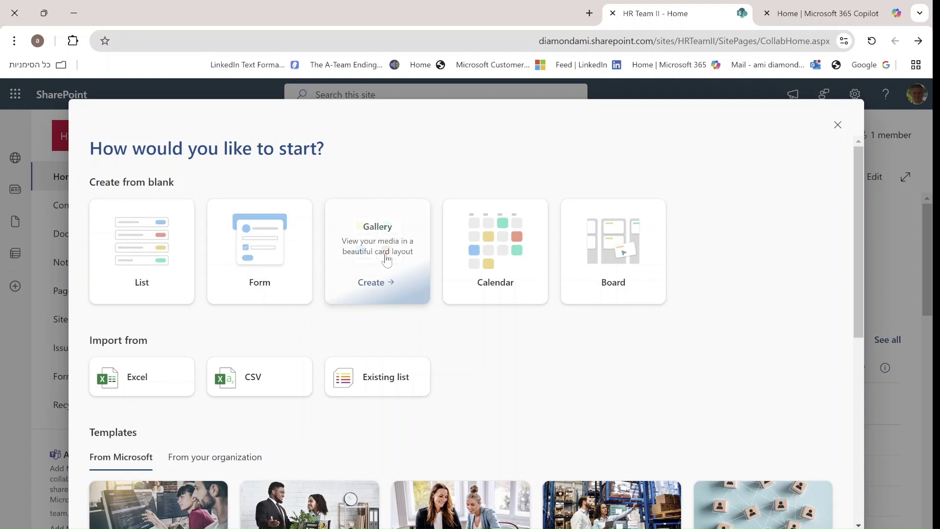
{"action": "mouse_move", "coordinate": [513, 277]}
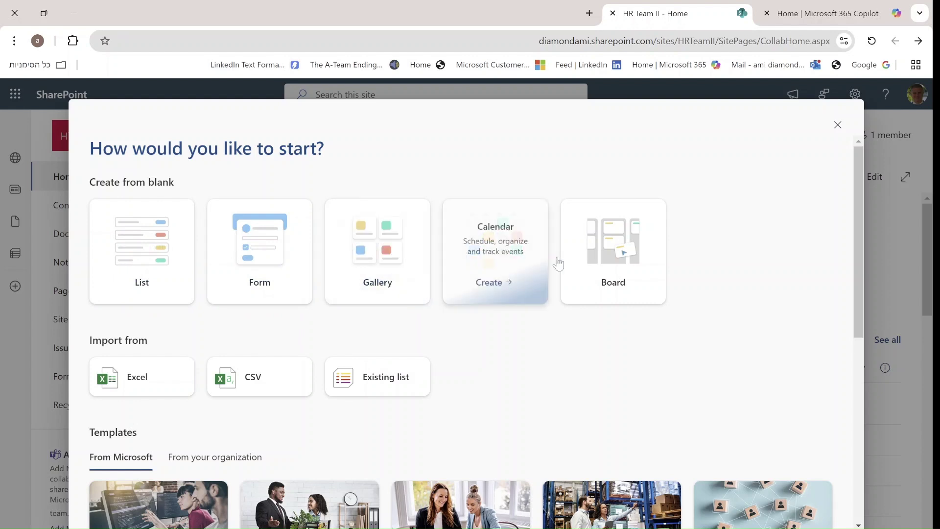
{"action": "left_click_drag", "start_coordinate": [858, 181], "coordinate": [857, 218]}
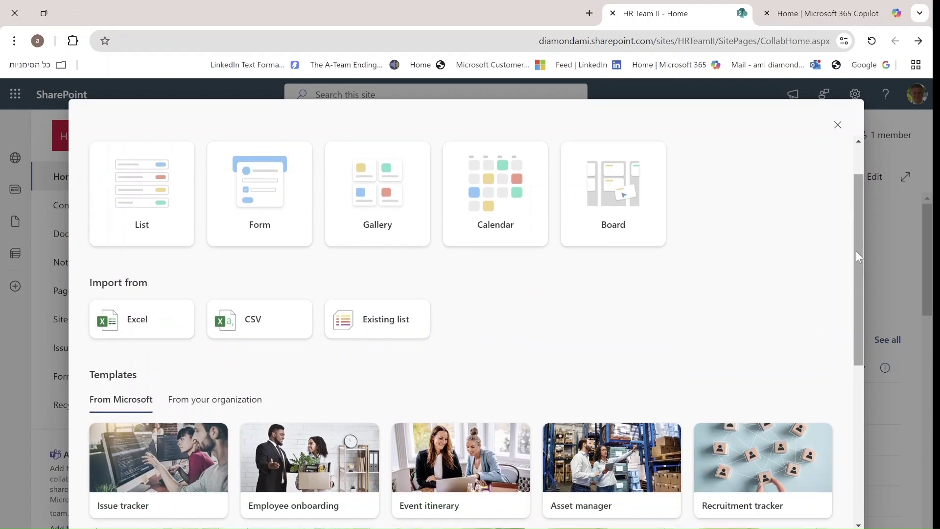
{"action": "left_click_drag", "start_coordinate": [857, 226], "coordinate": [869, 298]}
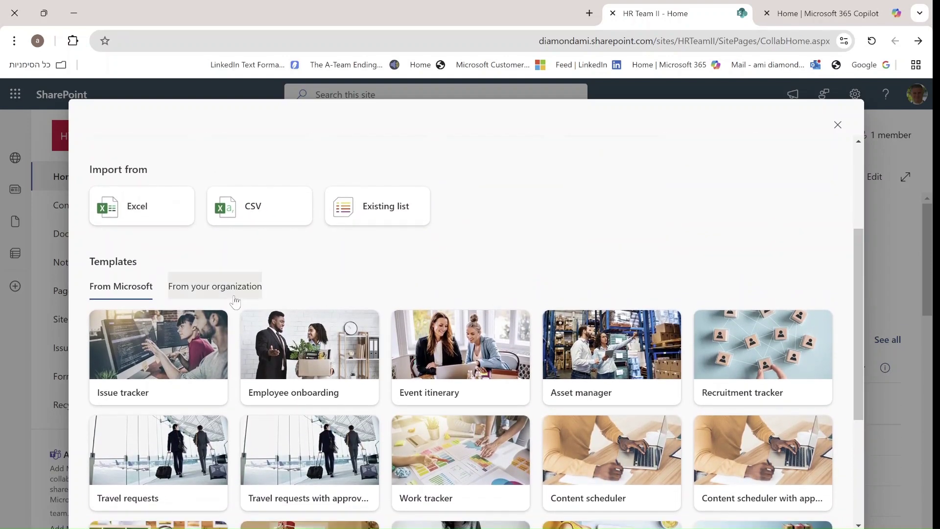
{"action": "left_click", "coordinate": [253, 297]}
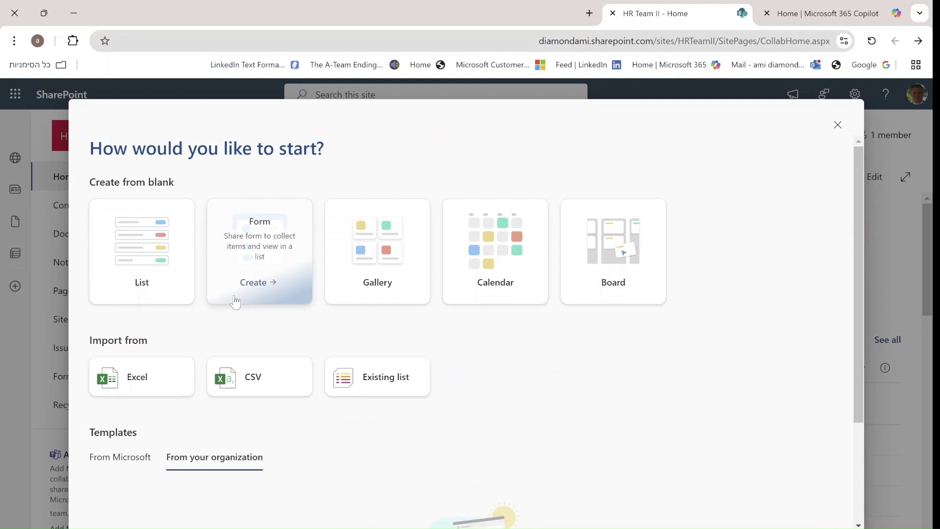
{"action": "left_click", "coordinate": [121, 463]}
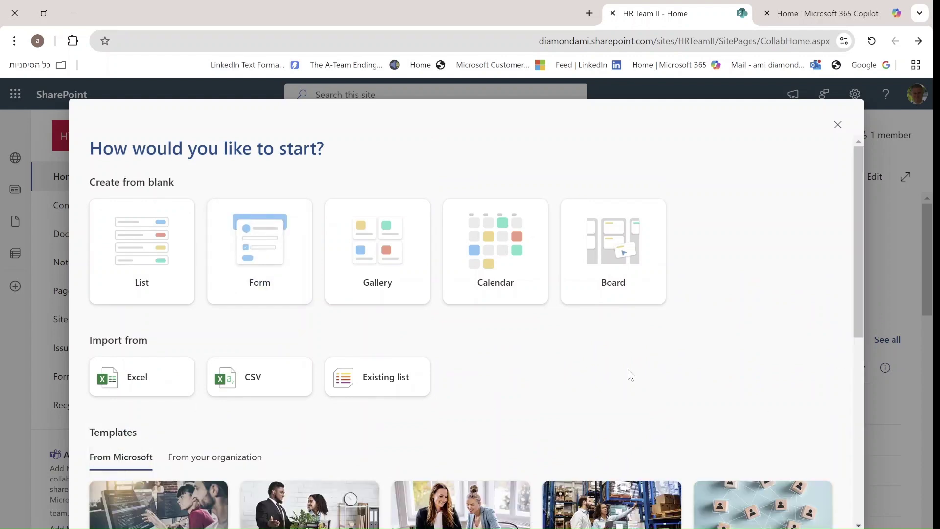
{"action": "scroll", "coordinate": [858, 219], "scroll_direction": "down", "scroll_amount": 7}
{"action": "scroll", "coordinate": [823, 177], "scroll_direction": "up", "scroll_amount": 7}
{"action": "scroll", "coordinate": [826, 386], "scroll_direction": "down", "scroll_amount": 7}
{"action": "scroll", "coordinate": [823, 196], "scroll_direction": "up", "scroll_amount": 7}
Step: Create a blank Gallery list named Gal
{"action": "left_click", "coordinate": [387, 262]}
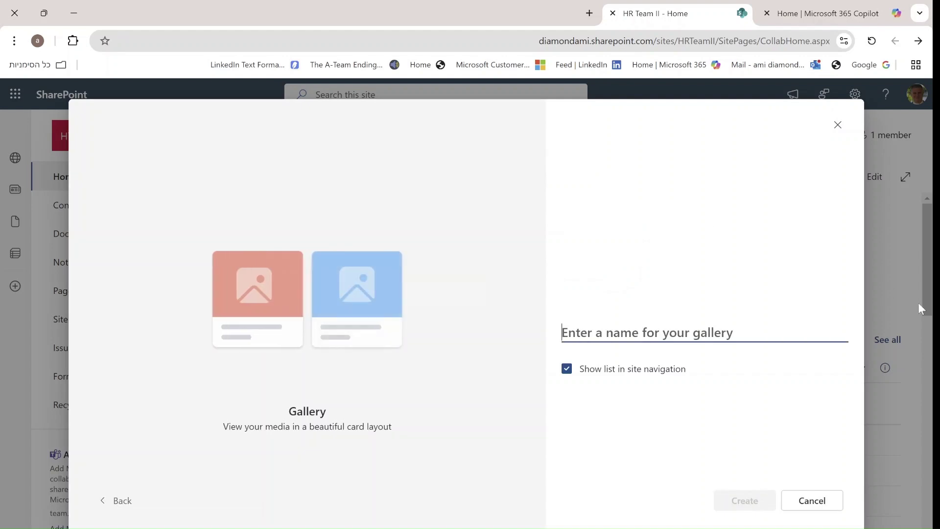
{"action": "type", "text": "Gal"}
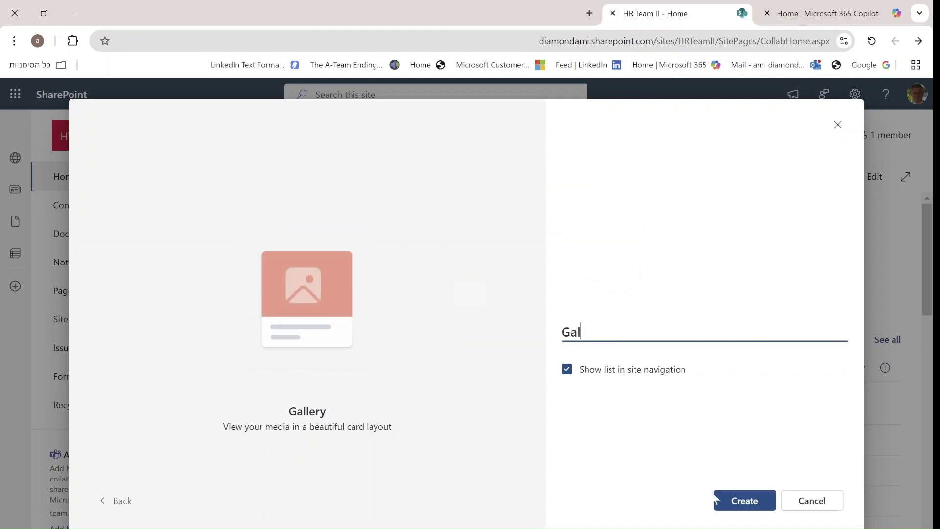
{"action": "left_click", "coordinate": [742, 497]}
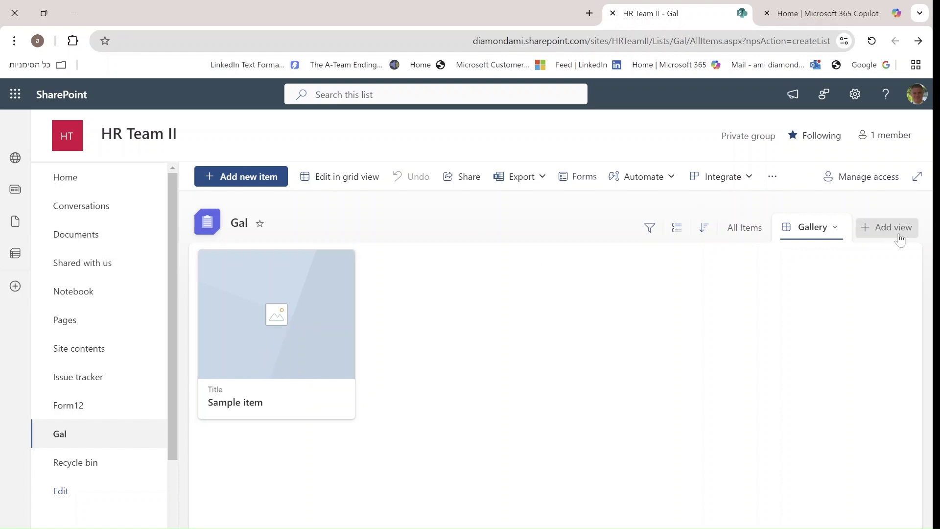
Step: In Gal's Card Designer, toggle the Title field off and back on, leaving cards unchanged
{"action": "left_click", "coordinate": [835, 227]}
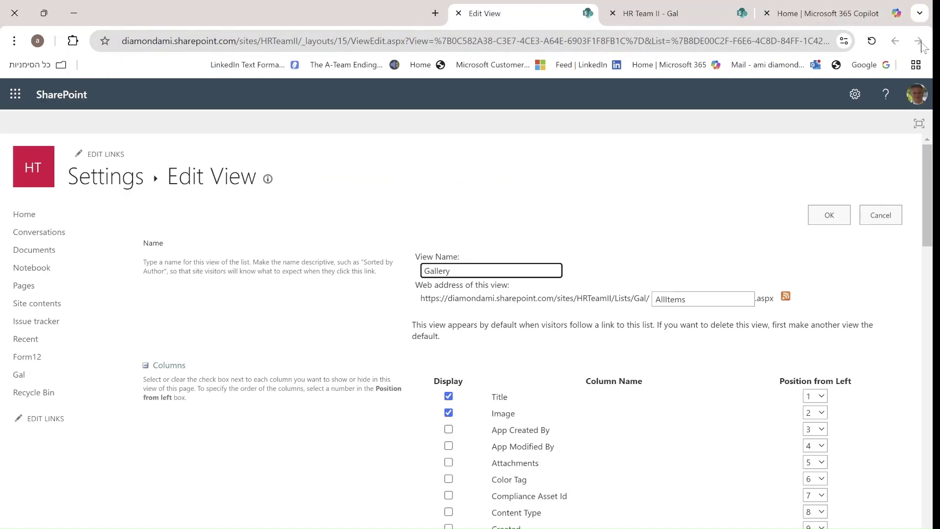
{"action": "left_click", "coordinate": [655, 15]}
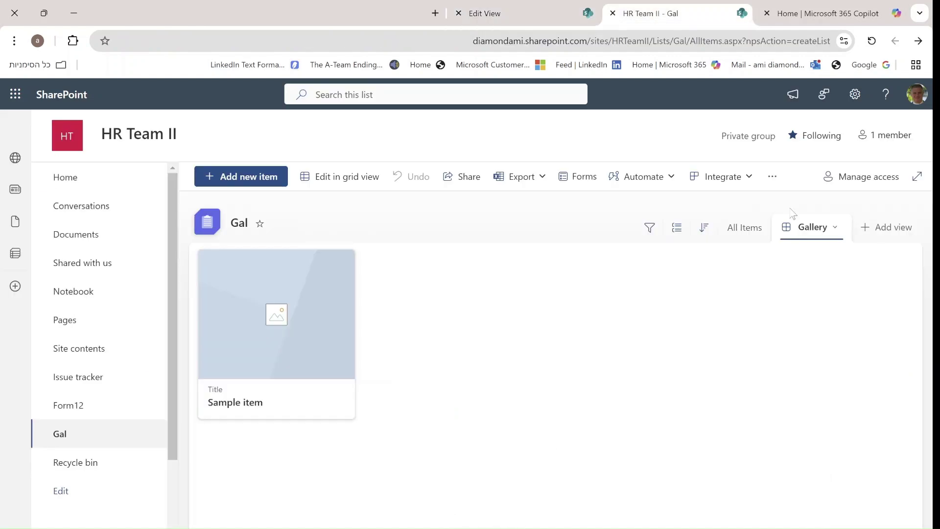
{"action": "left_click", "coordinate": [834, 228]}
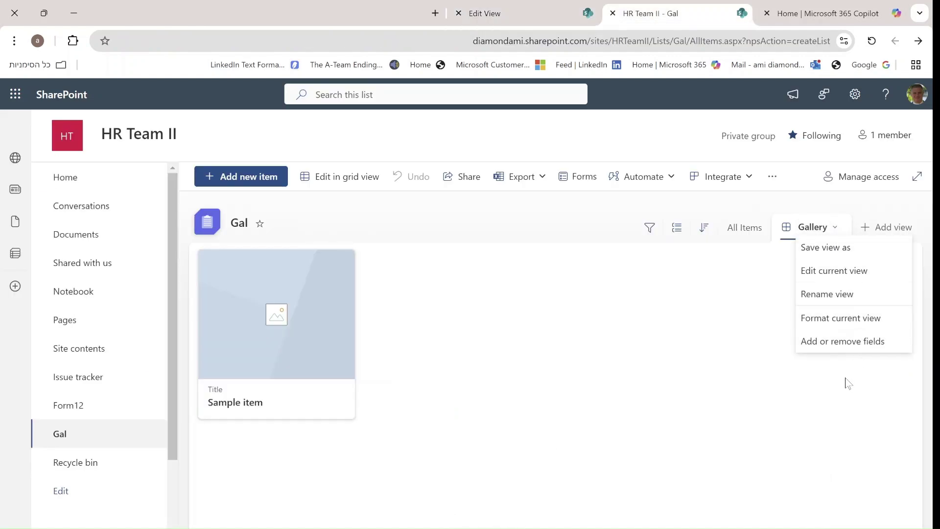
{"action": "left_click", "coordinate": [855, 324]}
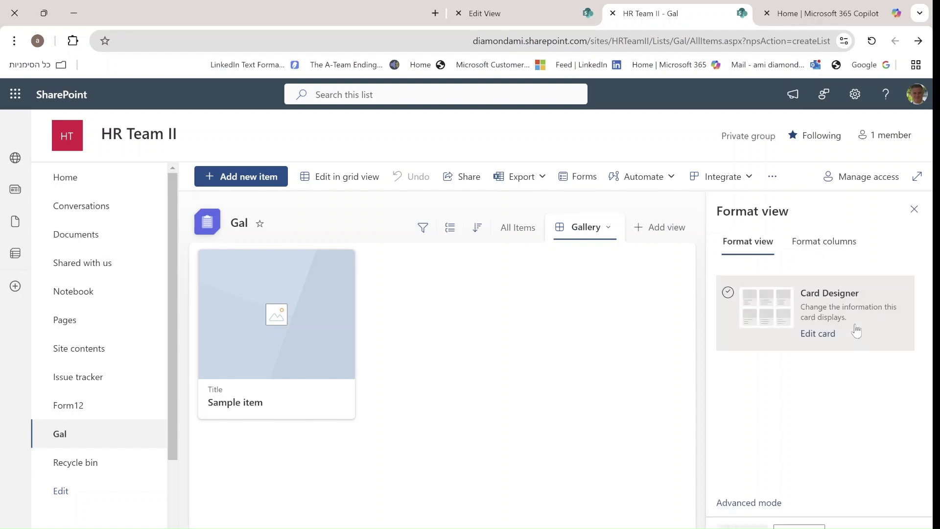
{"action": "left_click", "coordinate": [819, 338]}
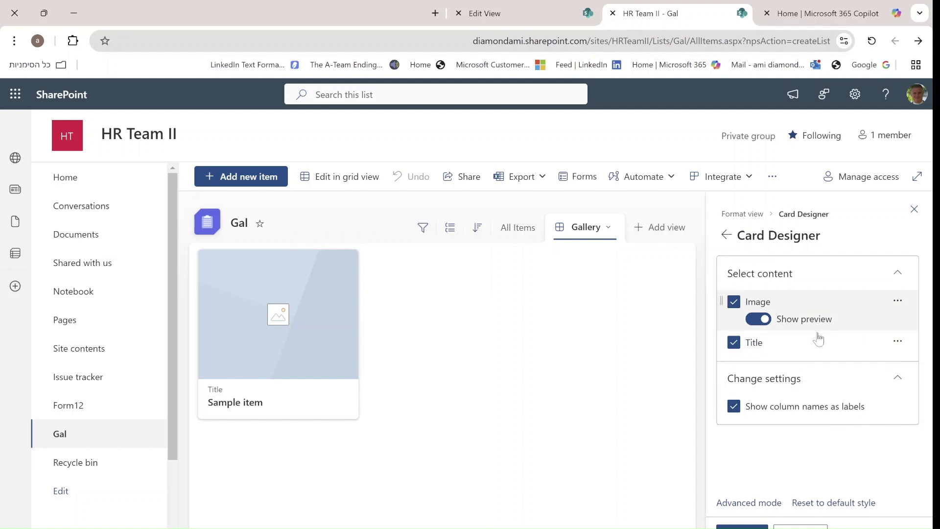
{"action": "left_click", "coordinate": [734, 342]}
{"action": "left_click", "coordinate": [733, 343]}
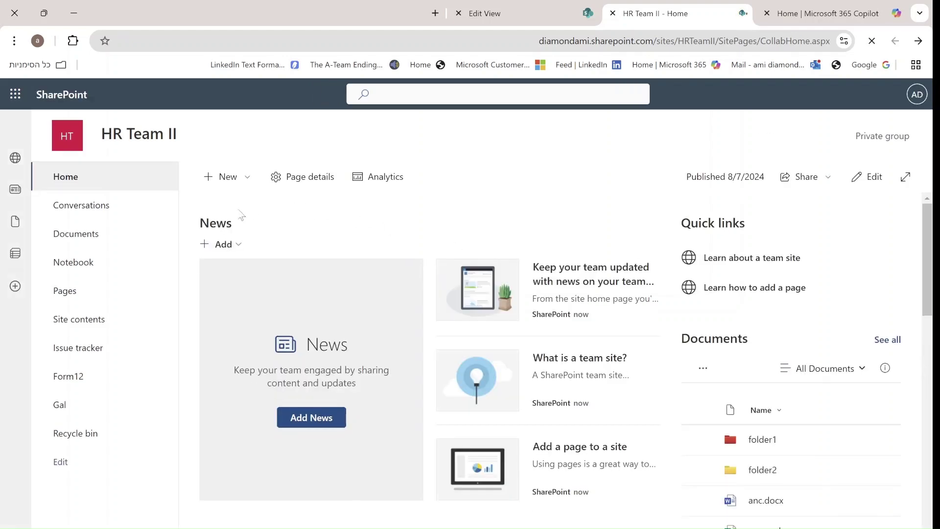
Step: Start a blank Board list named 'Demo abc'
{"action": "left_click", "coordinate": [248, 180]}
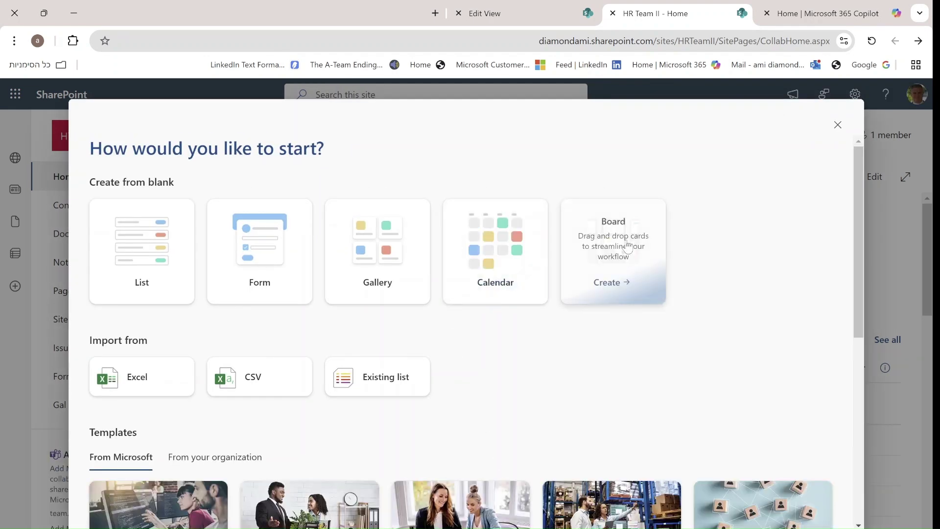
{"action": "left_click", "coordinate": [611, 244]}
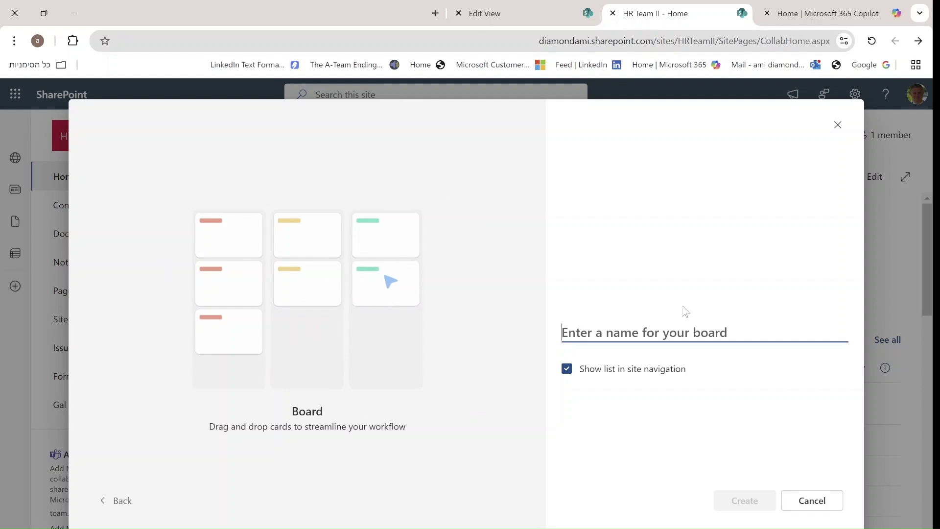
{"action": "type", "text": "Demo"}
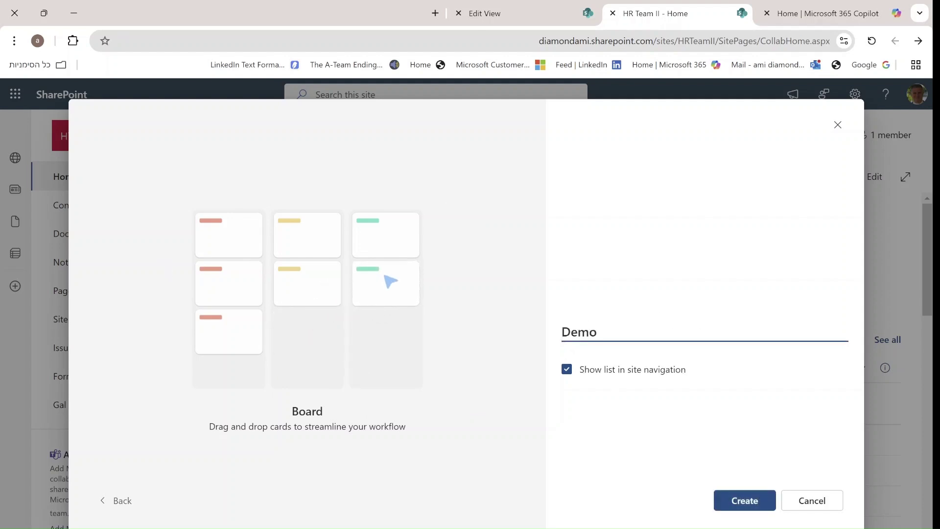
{"action": "type", "text": " abc"}
Step: Create the Demo abc board and dismiss the Create view dialog without saving
{"action": "left_click", "coordinate": [761, 501]}
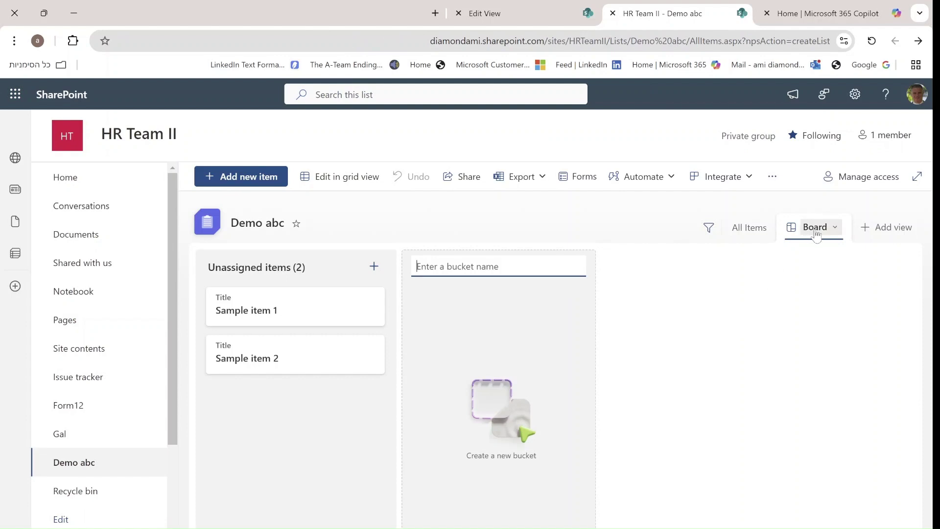
{"action": "left_click", "coordinate": [890, 226]}
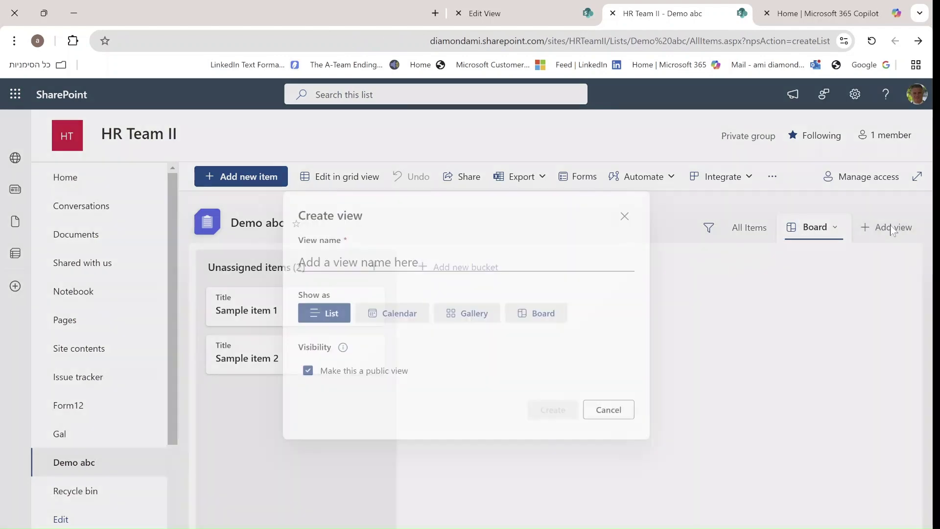
{"action": "left_click", "coordinate": [633, 211]}
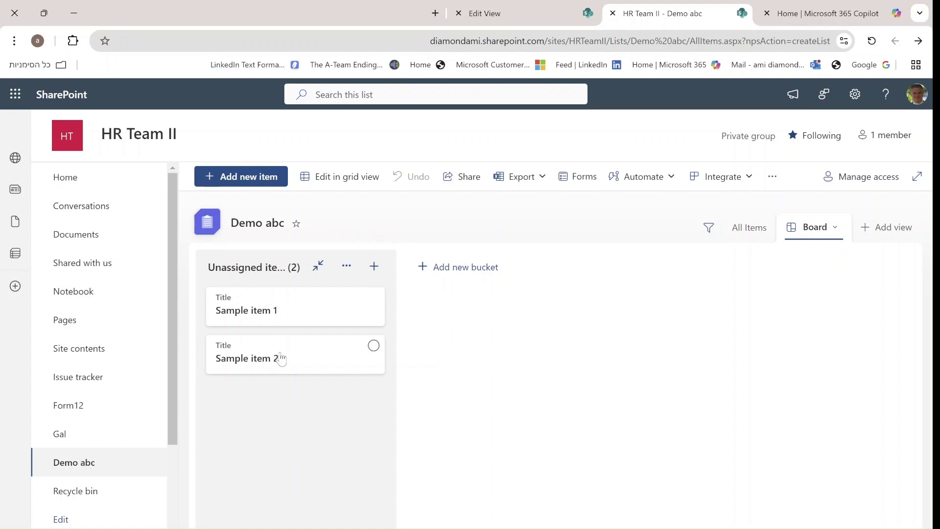
Step: Add two buckets to the Demo abc board named New and Old
{"action": "left_click", "coordinate": [486, 268]}
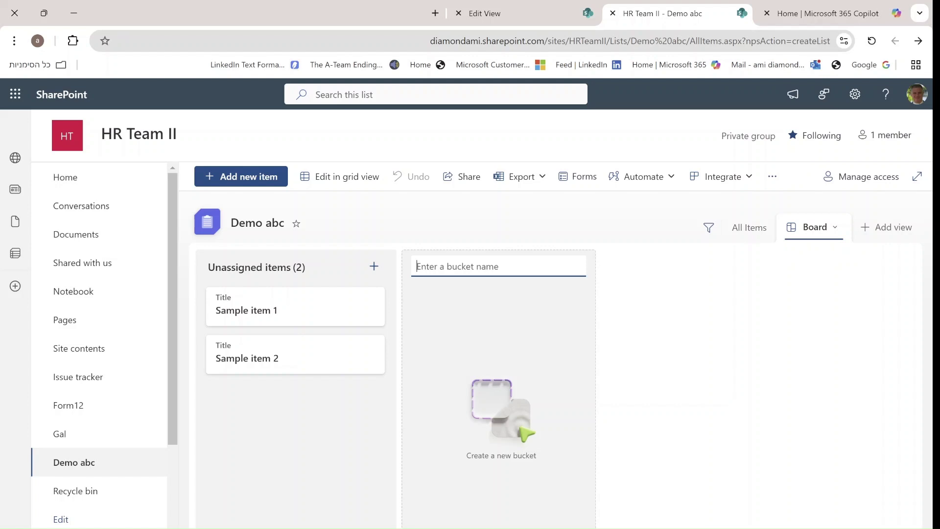
{"action": "type", "text": "NEw"}
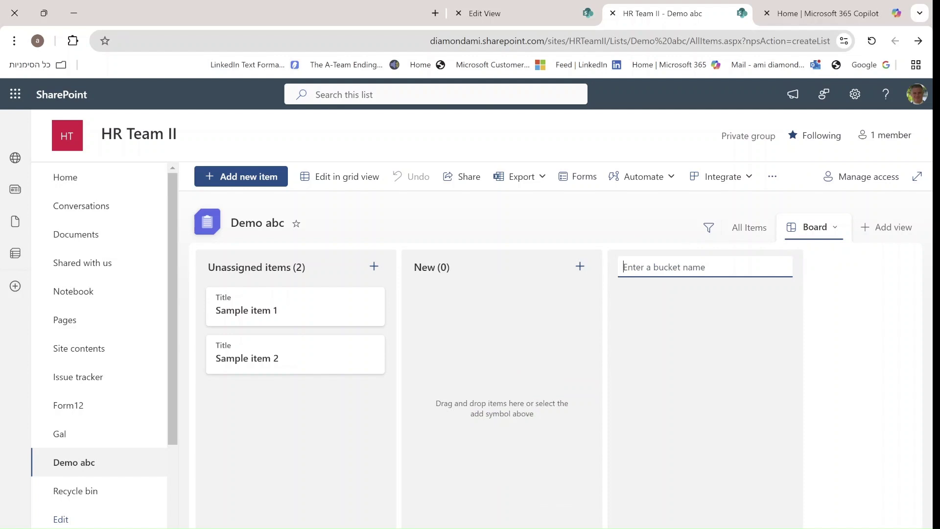
{"action": "type", "text": "Old"}
Step: Move Sample item 1 into New and Sample item 2 into Old, then check All Items view
{"action": "left_click_drag", "start_coordinate": [256, 315], "coordinate": [470, 318]}
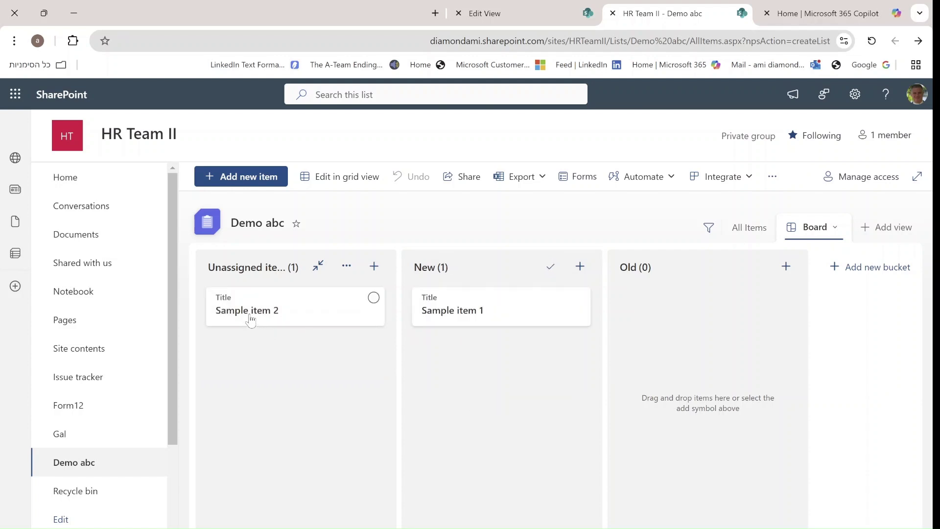
{"action": "left_click_drag", "start_coordinate": [250, 319], "coordinate": [705, 330]}
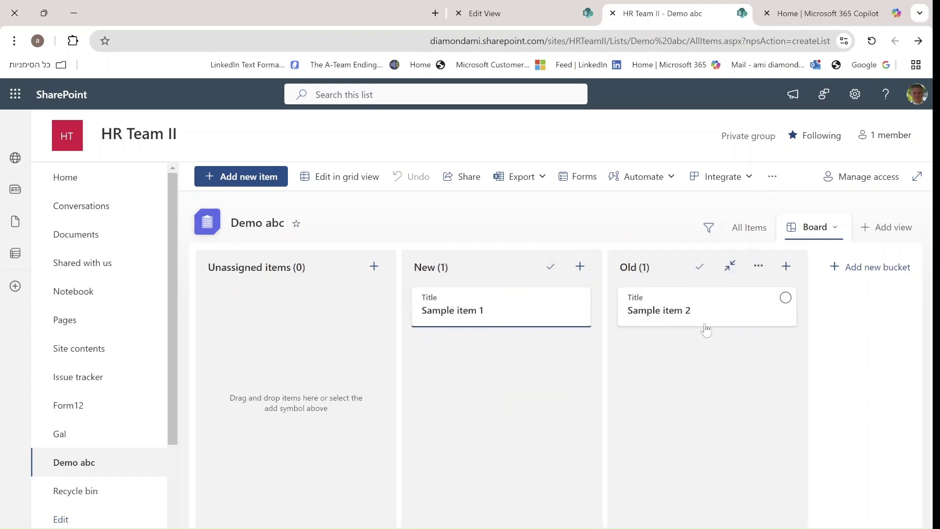
{"action": "left_click", "coordinate": [750, 227]}
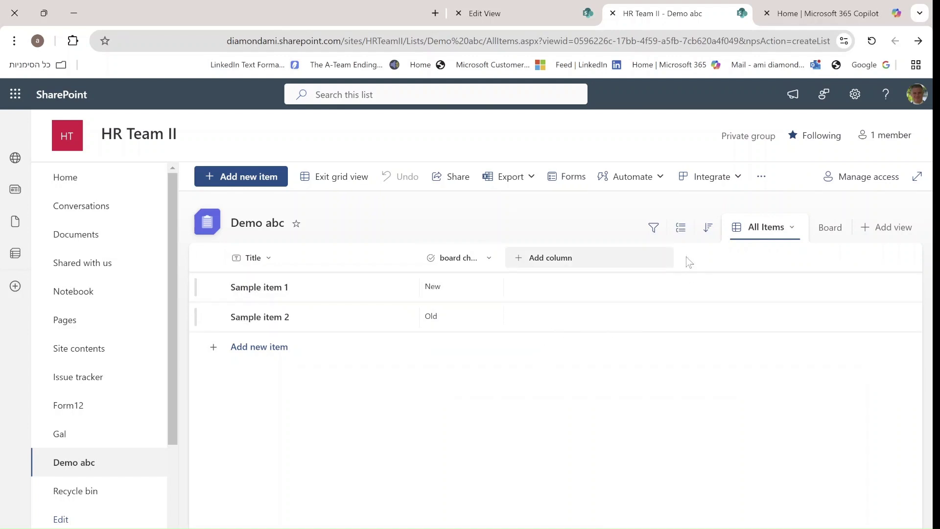
Step: Switch Demo abc back to Board view and start a new list from the HR Team II home page
{"action": "left_click", "coordinate": [832, 228]}
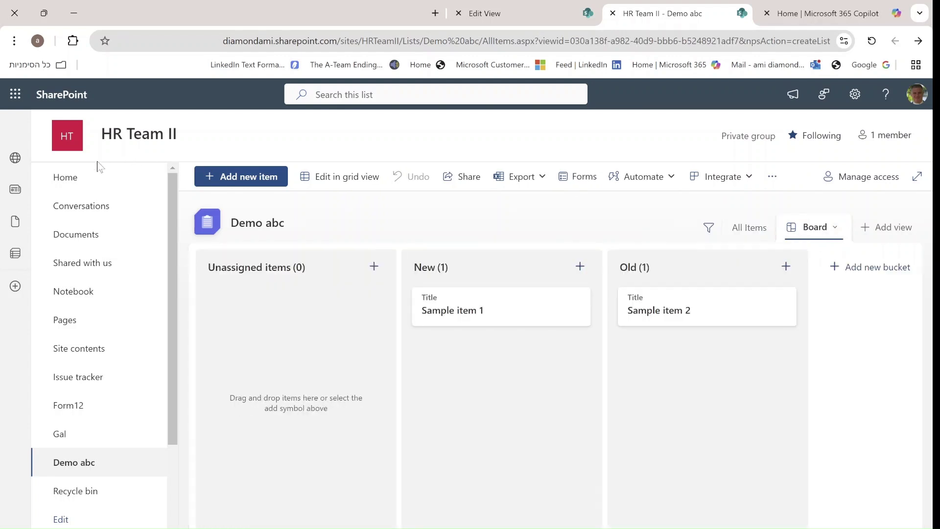
{"action": "left_click", "coordinate": [86, 175]}
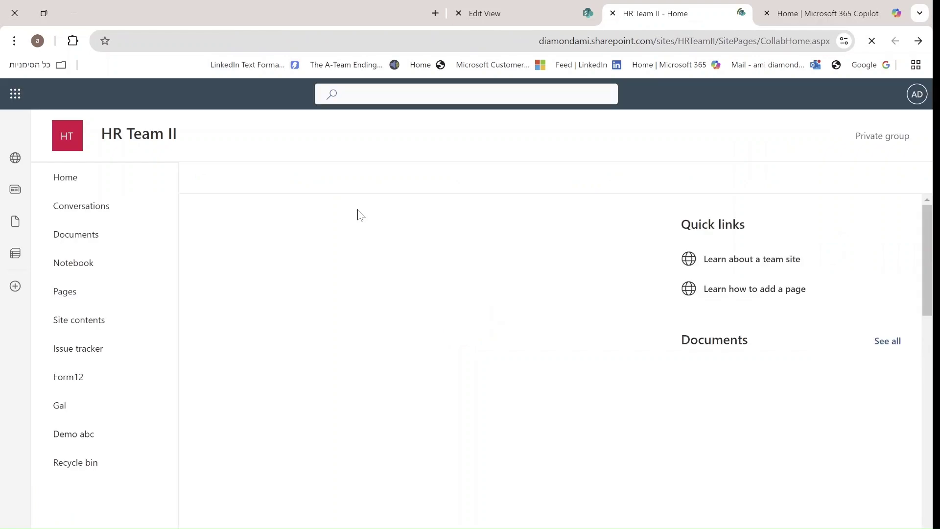
{"action": "left_click", "coordinate": [243, 180]}
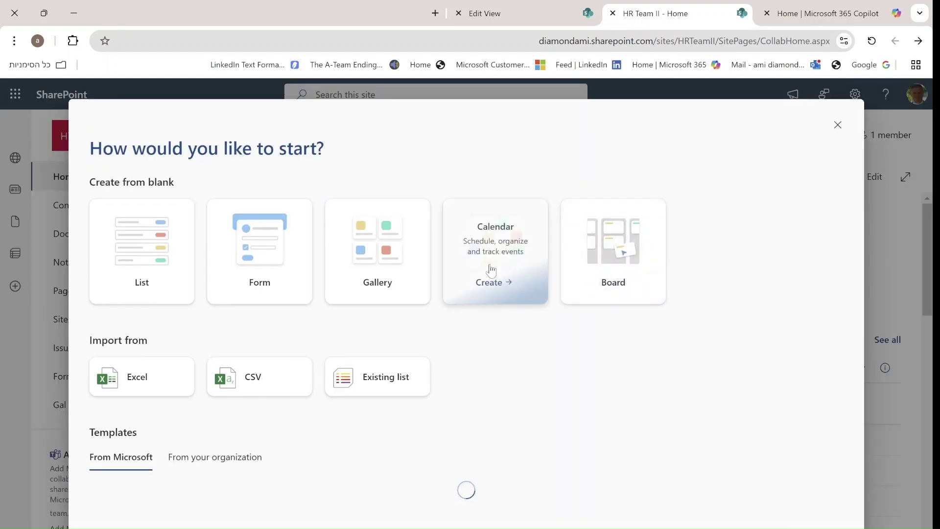
Step: Create a blank Calendar list named 'Cal abc', shown in site navigation
{"action": "left_click", "coordinate": [492, 269]}
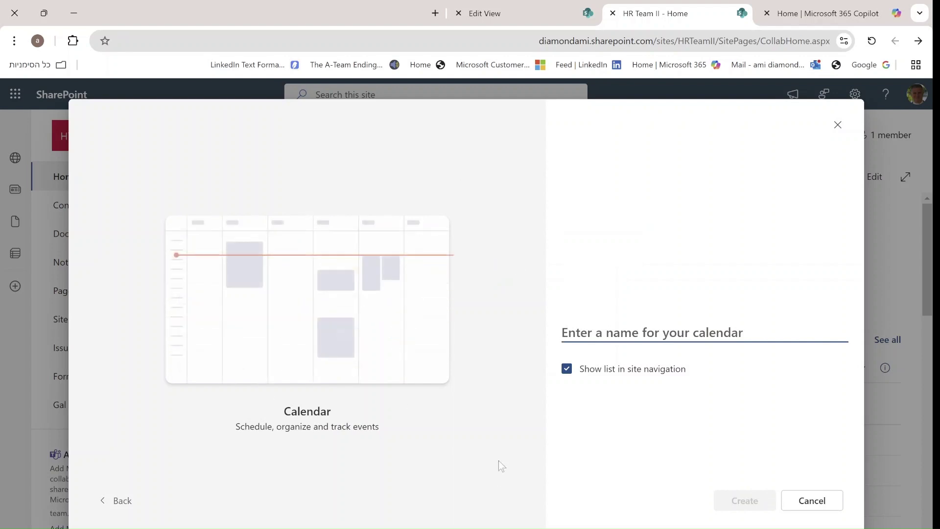
{"action": "type", "text": "CA"}
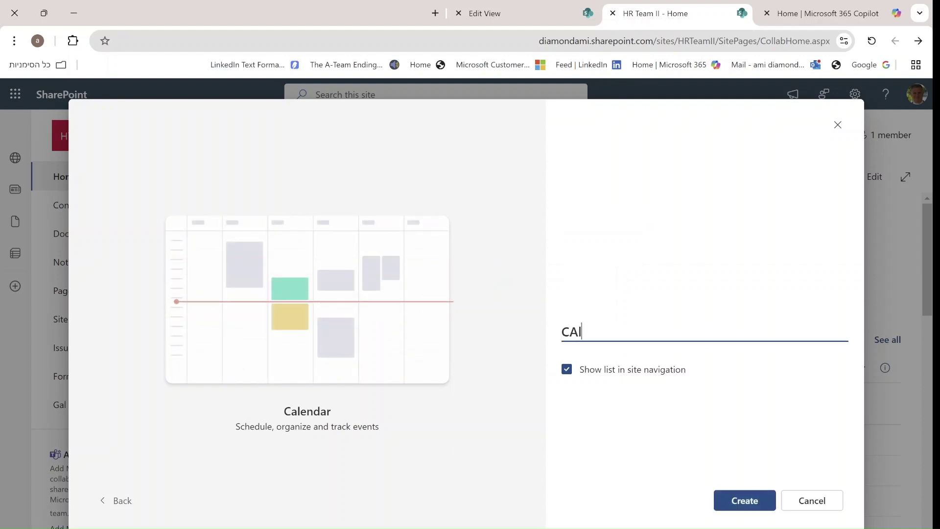
{"action": "key", "text": "BackSpace"}
{"action": "type", "text": "al "}
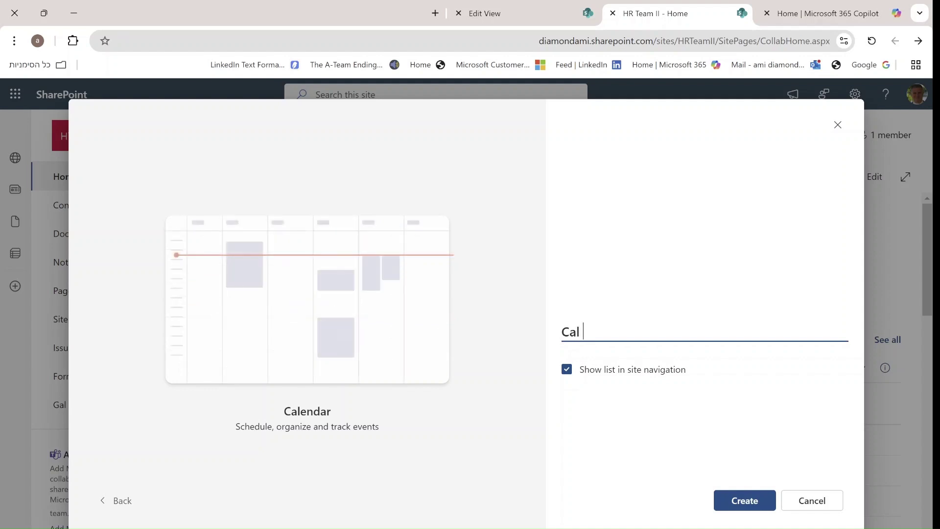
{"action": "type", "text": "abc"}
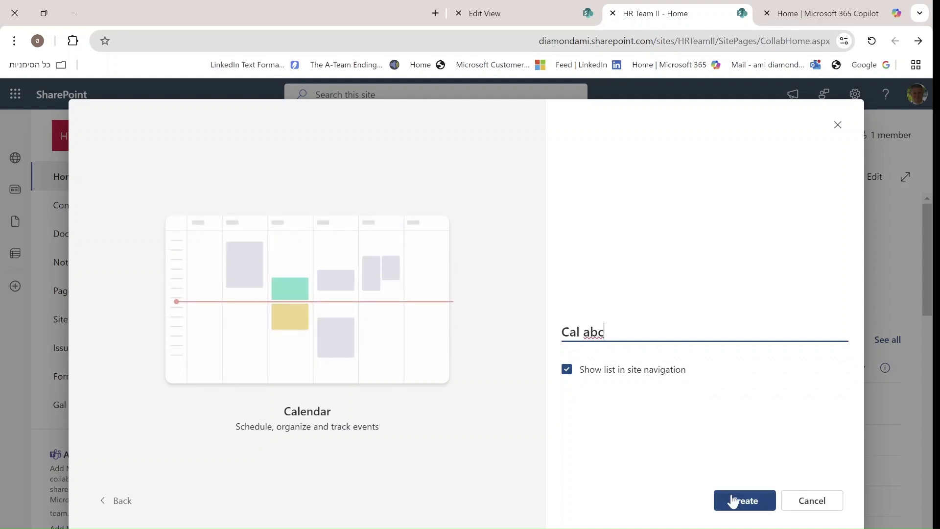
{"action": "left_click", "coordinate": [731, 498]}
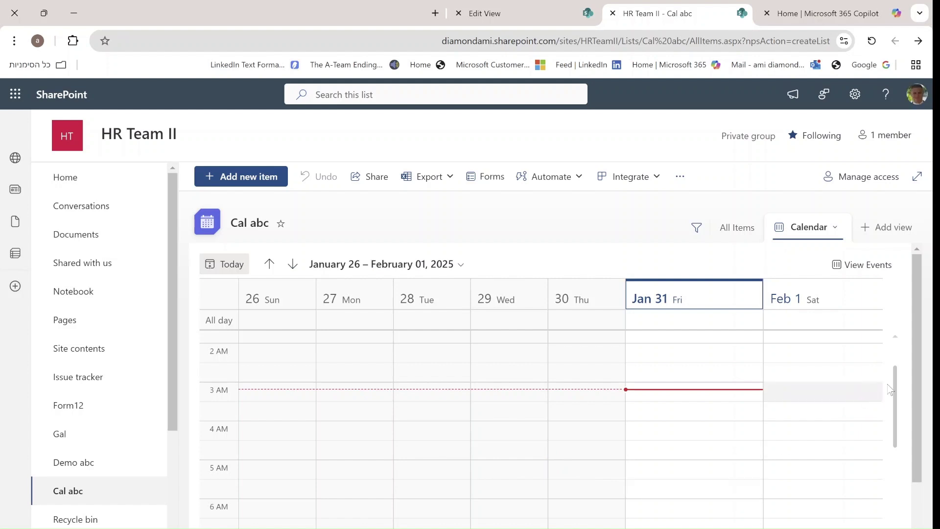
Step: Add a 'Tic' event to Cal abc on Friday, January 31, 2025, 2:30–3:00 AM
{"action": "mouse_move", "coordinate": [915, 315]}
{"action": "left_mouse_down"}
{"action": "mouse_move", "coordinate": [910, 382]}
{"action": "mouse_move", "coordinate": [908, 330]}
{"action": "left_mouse_up"}
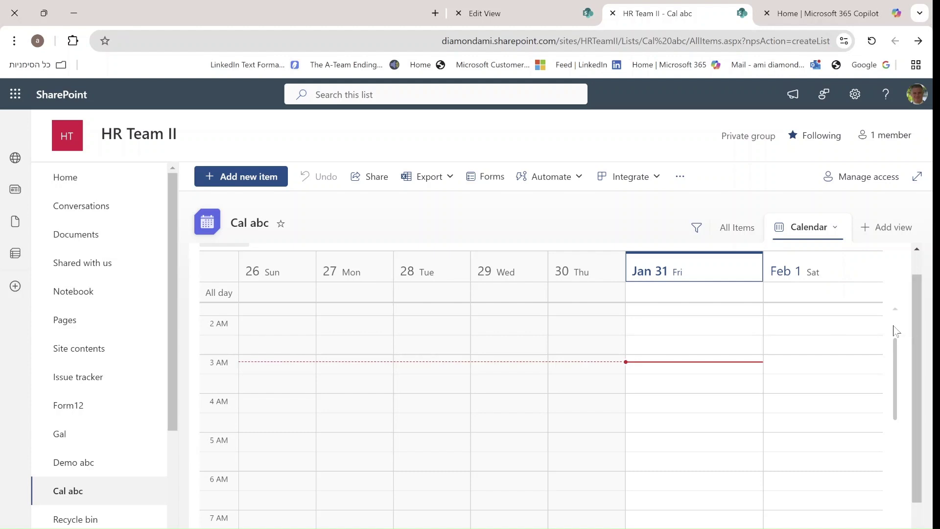
{"action": "left_click", "coordinate": [697, 356]}
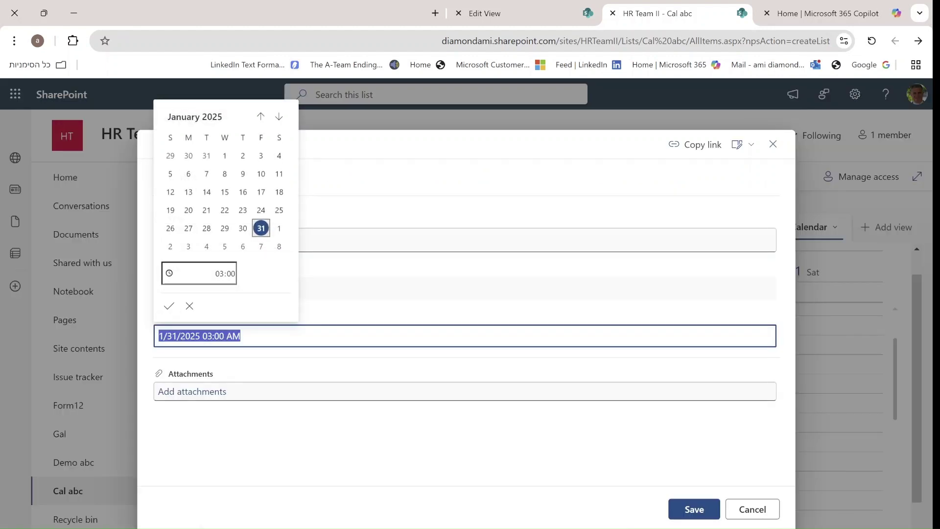
{"action": "left_click", "coordinate": [172, 308]}
{"action": "type", "text": "Tic"}
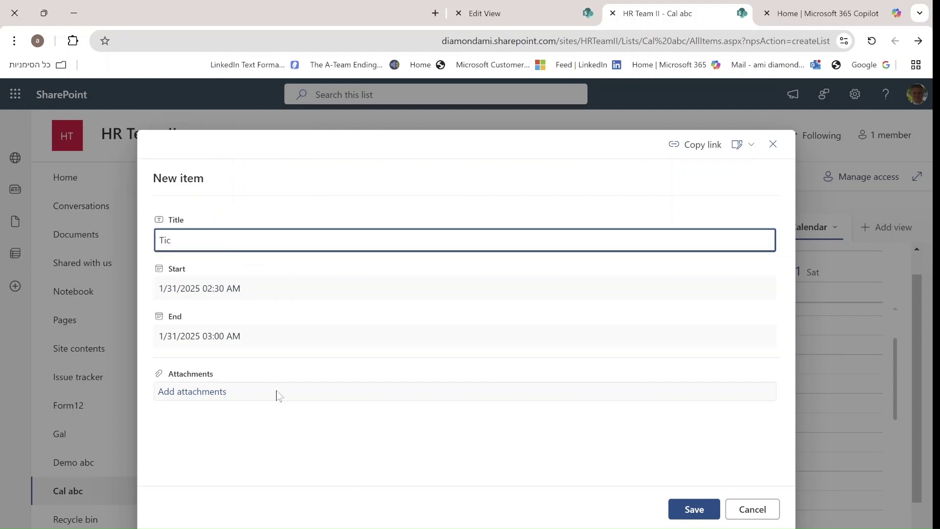
{"action": "left_click", "coordinate": [700, 513]}
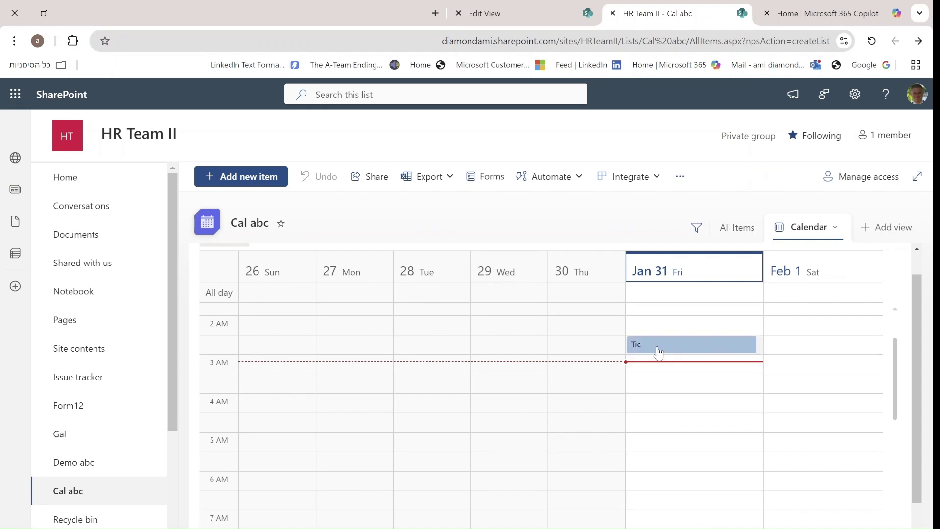
{"action": "left_click", "coordinate": [834, 228]}
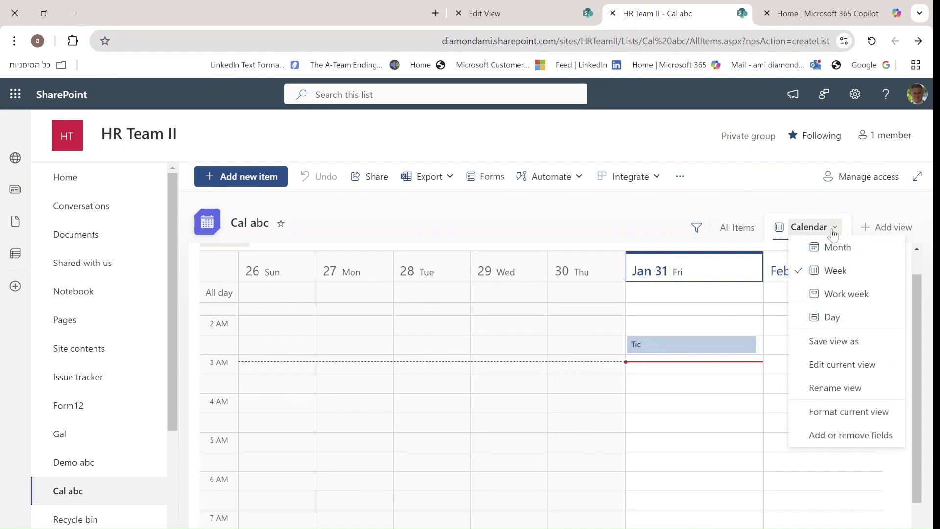
Step: Switch Cal abc to Month view, review its Manage rules formatting, then return to Home
{"action": "left_click", "coordinate": [859, 254]}
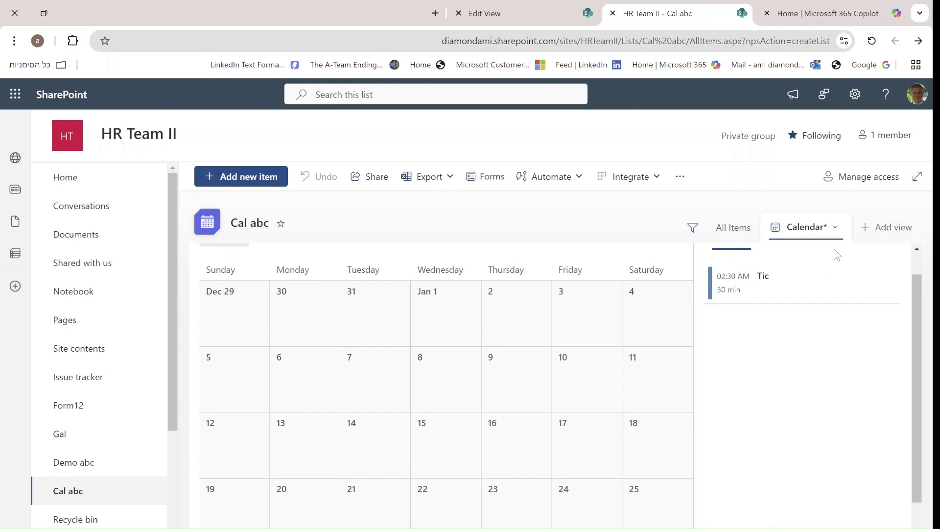
{"action": "left_click", "coordinate": [835, 228]}
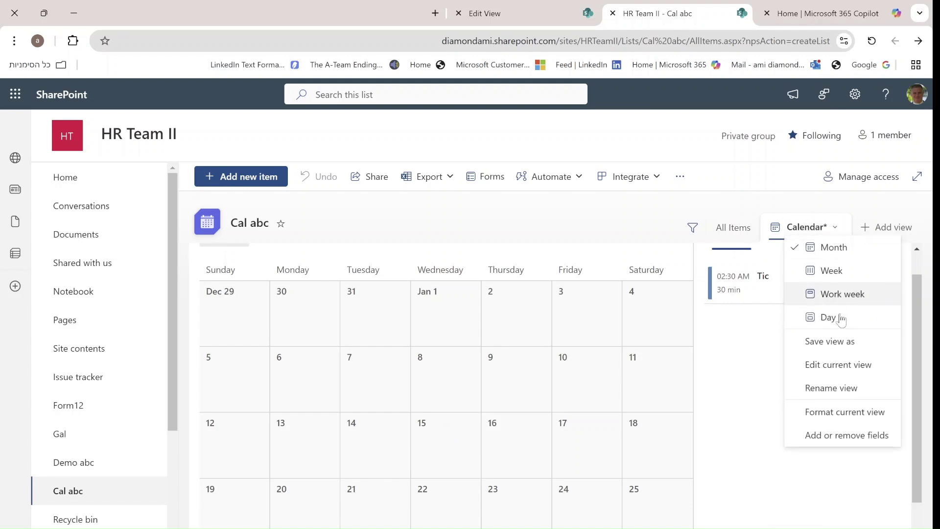
{"action": "left_click", "coordinate": [847, 414]}
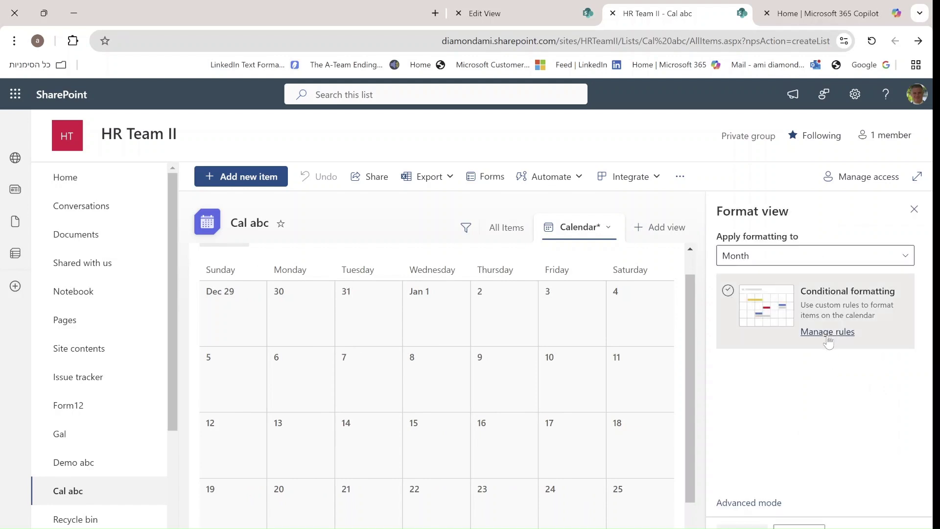
{"action": "left_click", "coordinate": [828, 333]}
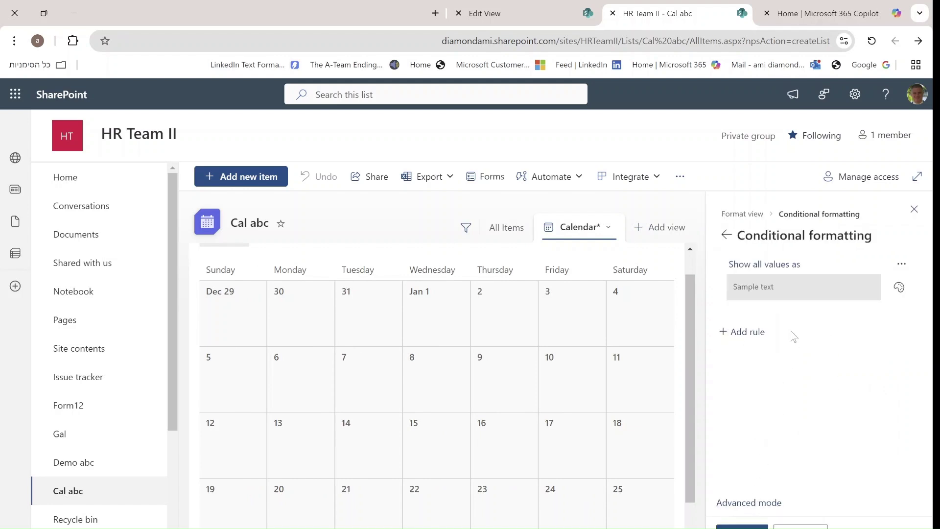
{"action": "left_click", "coordinate": [73, 183]}
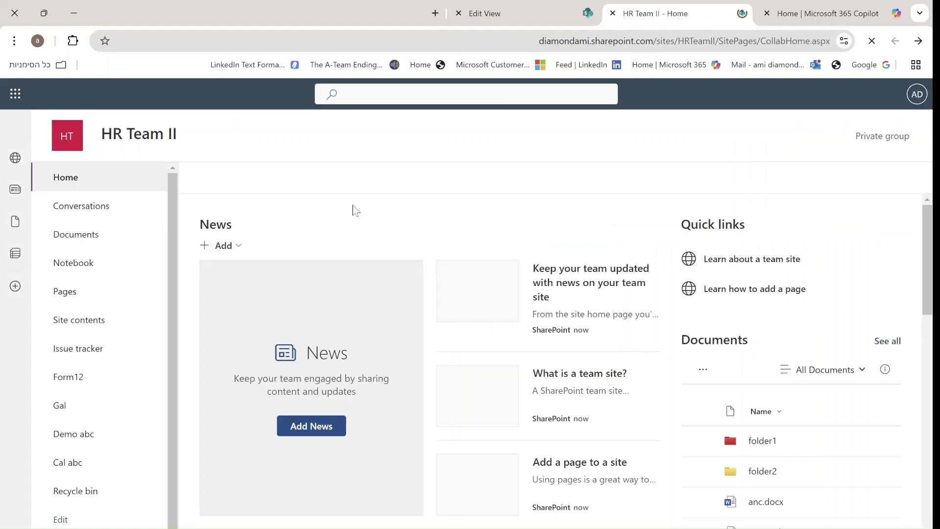
Step: Create a new Form-type list named 'Form000' on HR Team II
{"action": "left_click", "coordinate": [240, 181]}
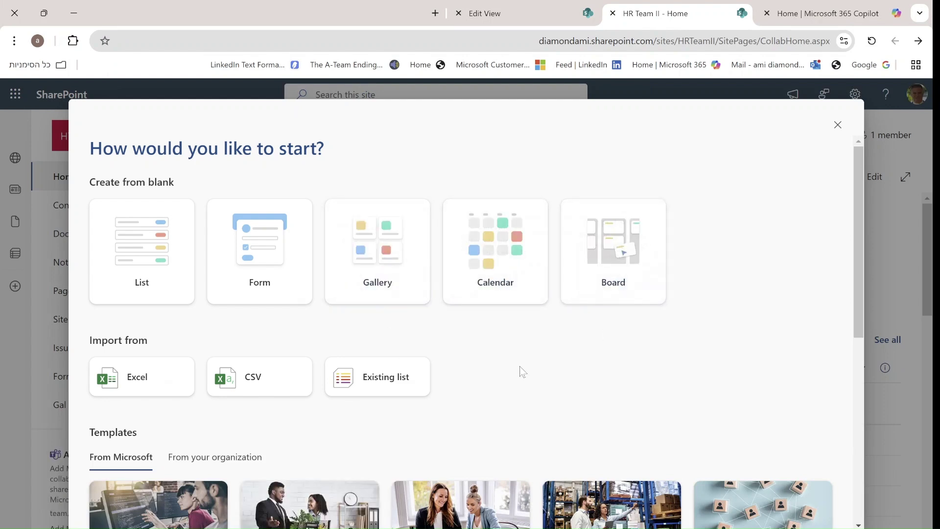
{"action": "mouse_move", "coordinate": [268, 292]}
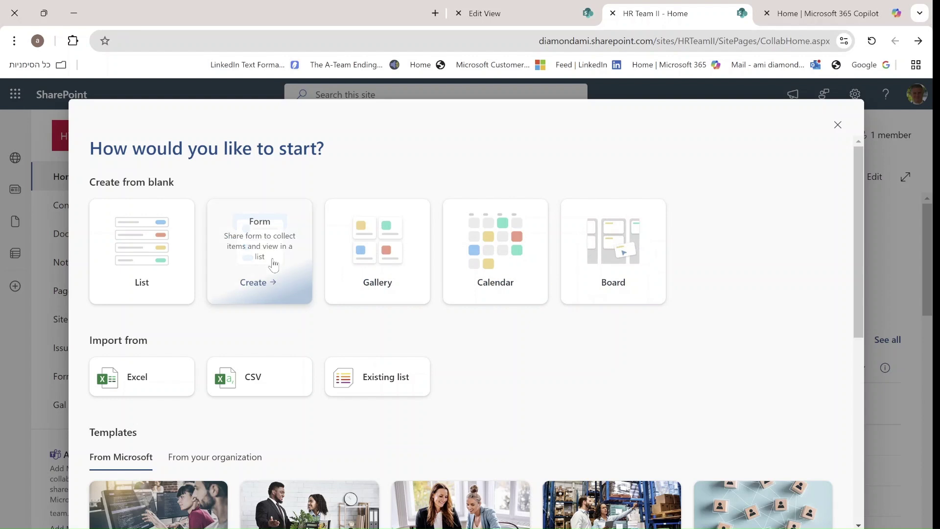
{"action": "left_click", "coordinate": [274, 264]}
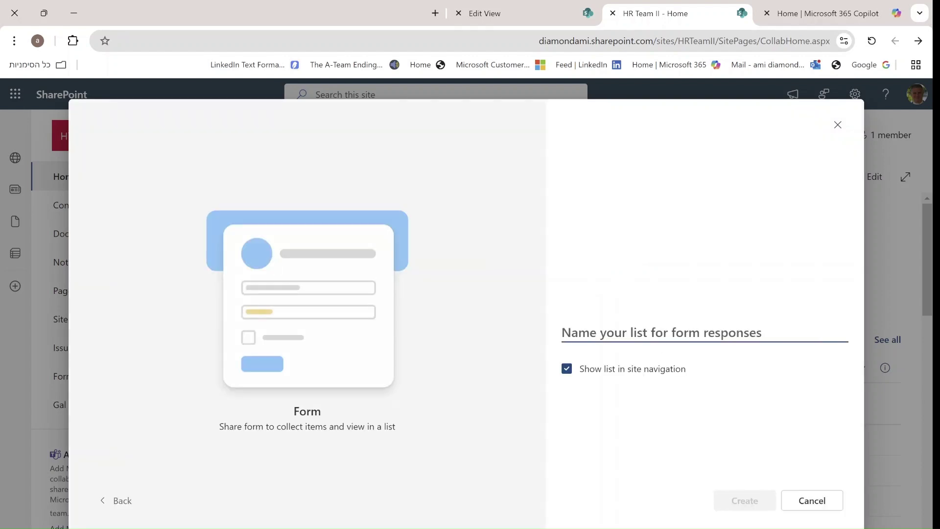
{"action": "type", "text": "Fom"}
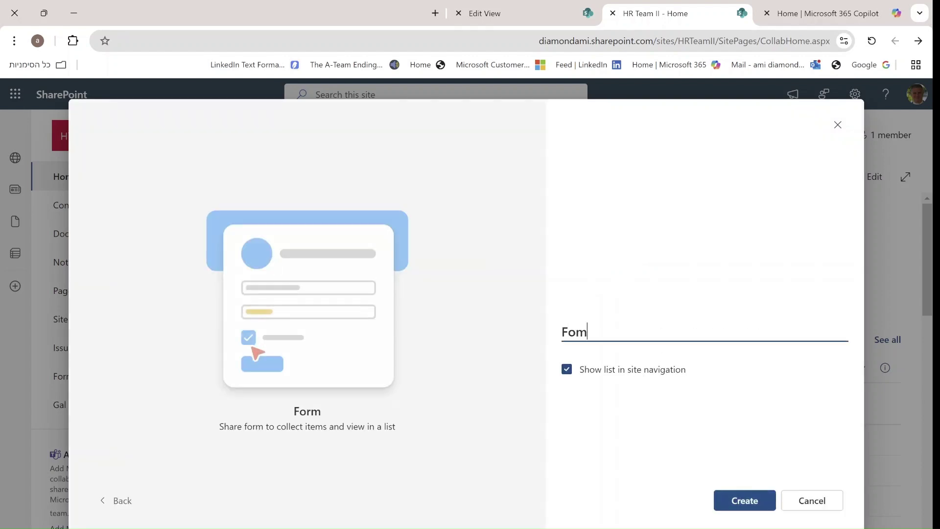
{"action": "key", "text": "BackSpace"}
{"action": "type", "text": "rm"}
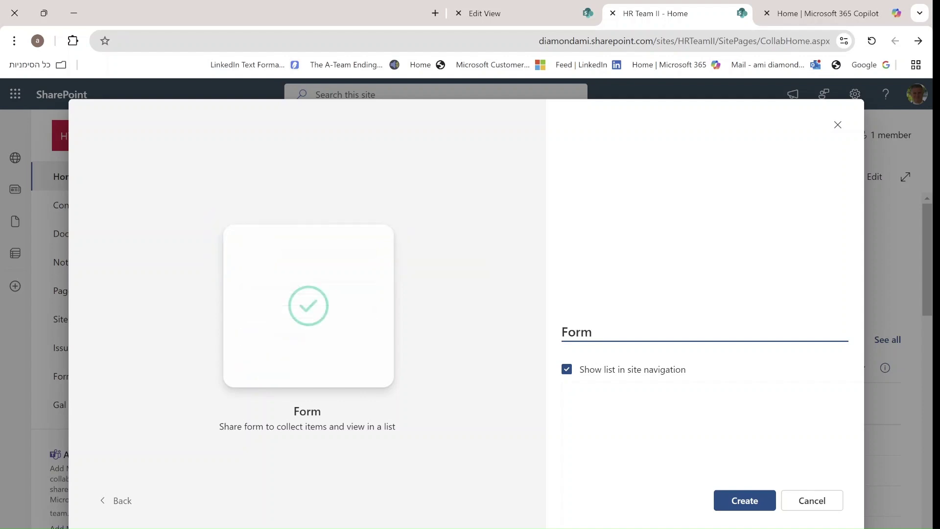
{"action": "type", "text": "000"}
{"action": "left_click", "coordinate": [735, 508]}
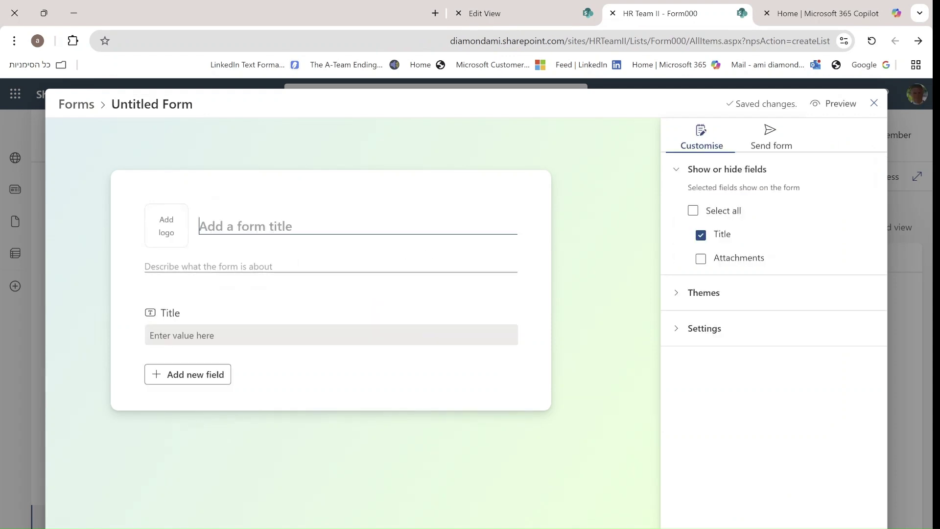
Step: Close the Form000 editor, return to the HR Team II home page, and bring up the Microsoft 365 app launcher
{"action": "left_click", "coordinate": [874, 103]}
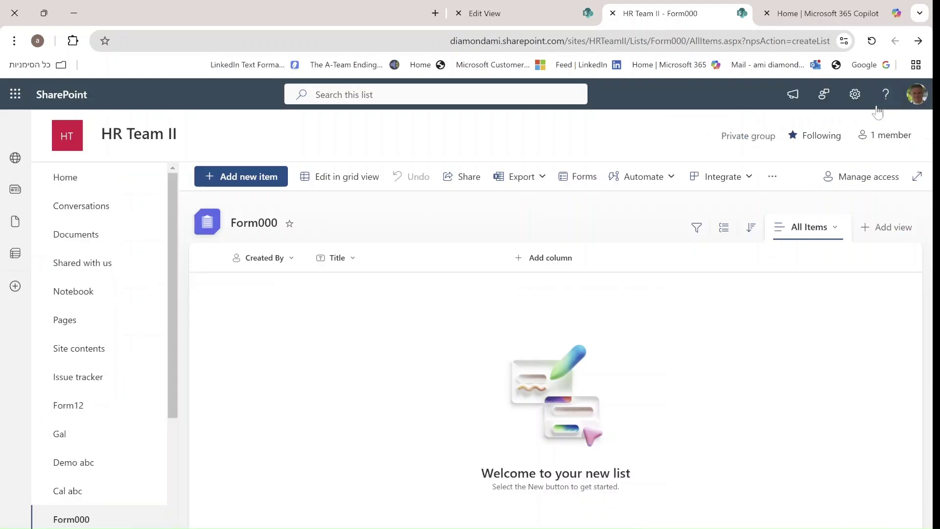
{"action": "left_click", "coordinate": [61, 177]}
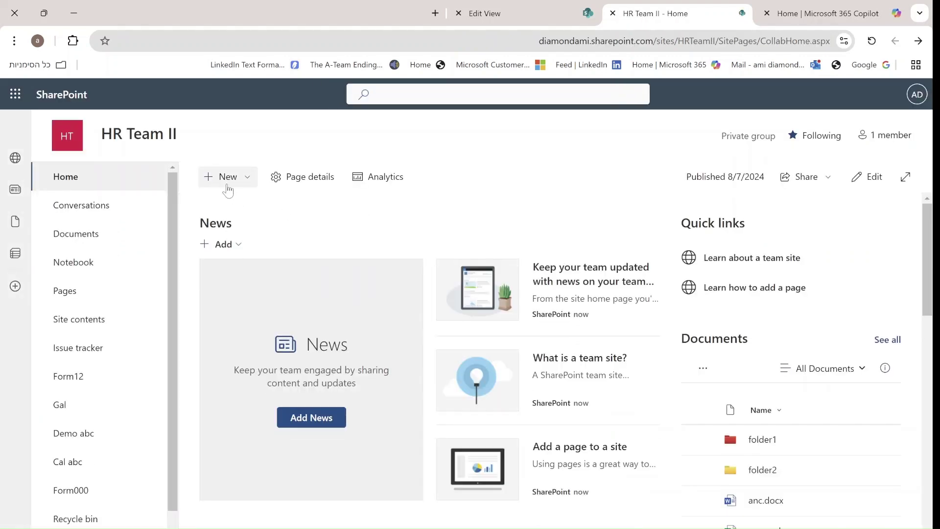
{"action": "left_click", "coordinate": [230, 183]}
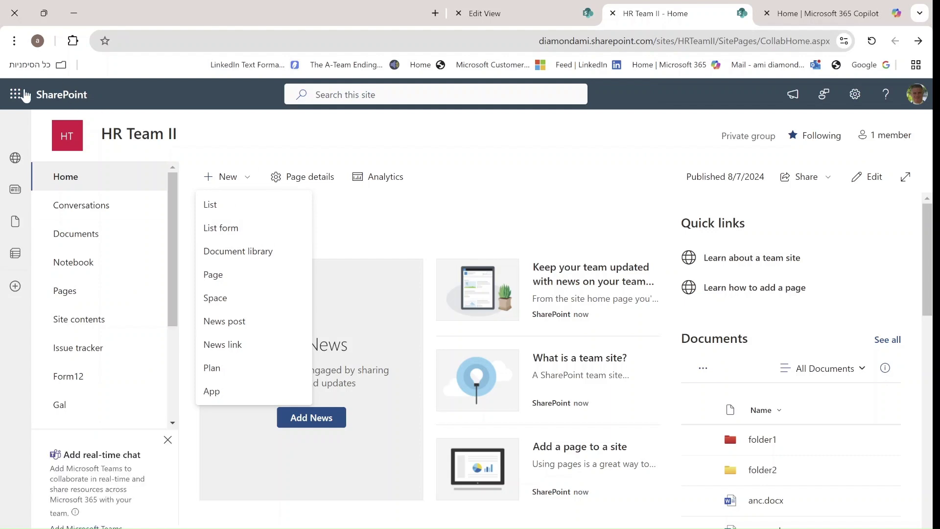
{"action": "left_click", "coordinate": [13, 98]}
{"action": "left_click", "coordinate": [13, 98]}
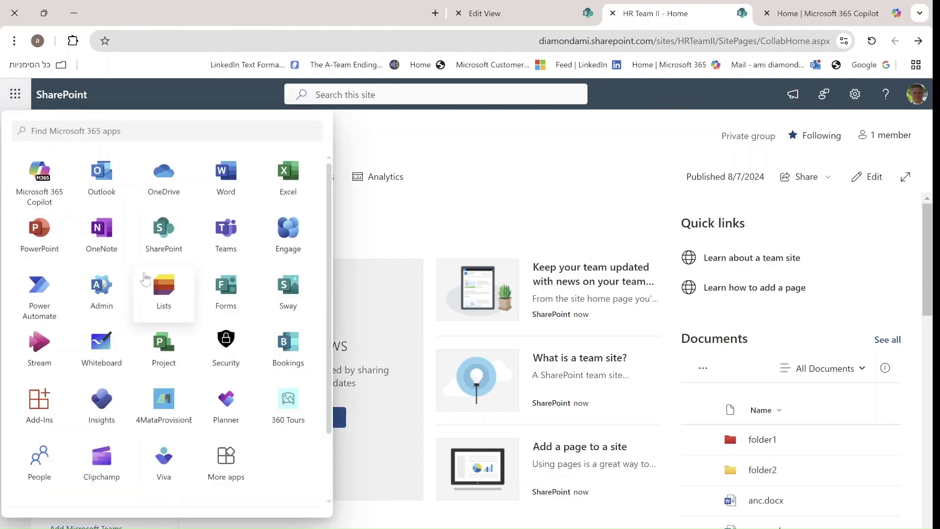